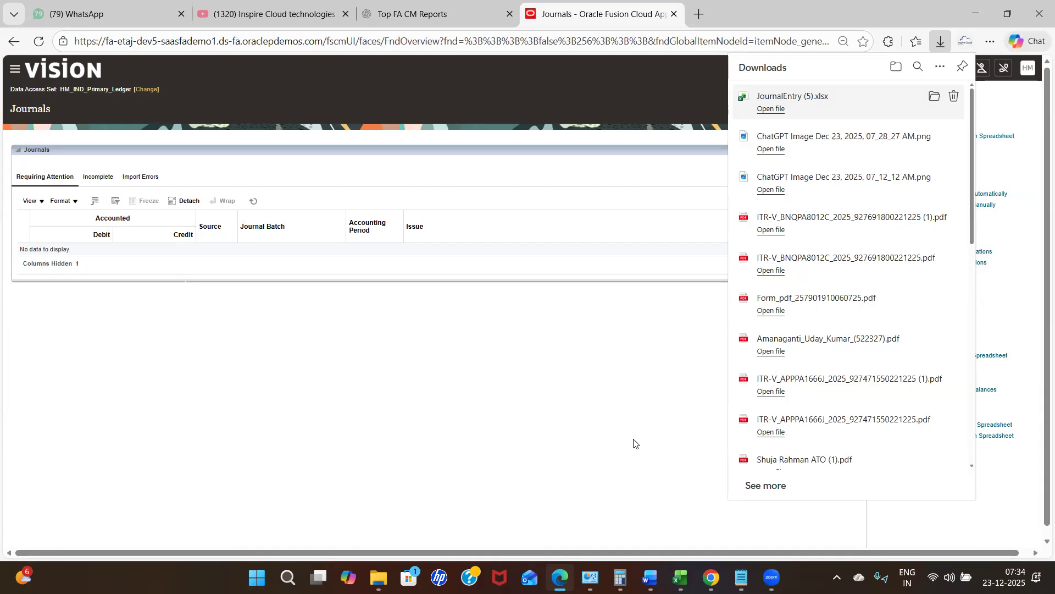
Open the downloaded JournalEntry (5).xlsx workbook from the Downloads panel.
{"action": "mouse_move", "coordinate": [680, 577]}
{"action": "left_click", "coordinate": [747, 486]}
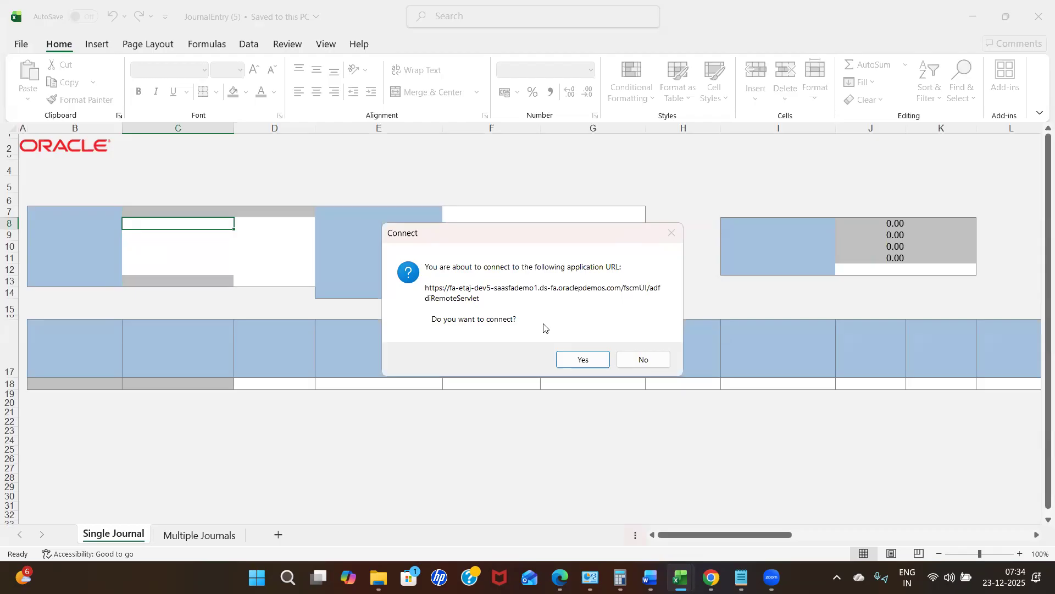
Connect the workbook to Oracle Cloud and sign in with the account's user name and password.
{"action": "left_click", "coordinate": [582, 359]}
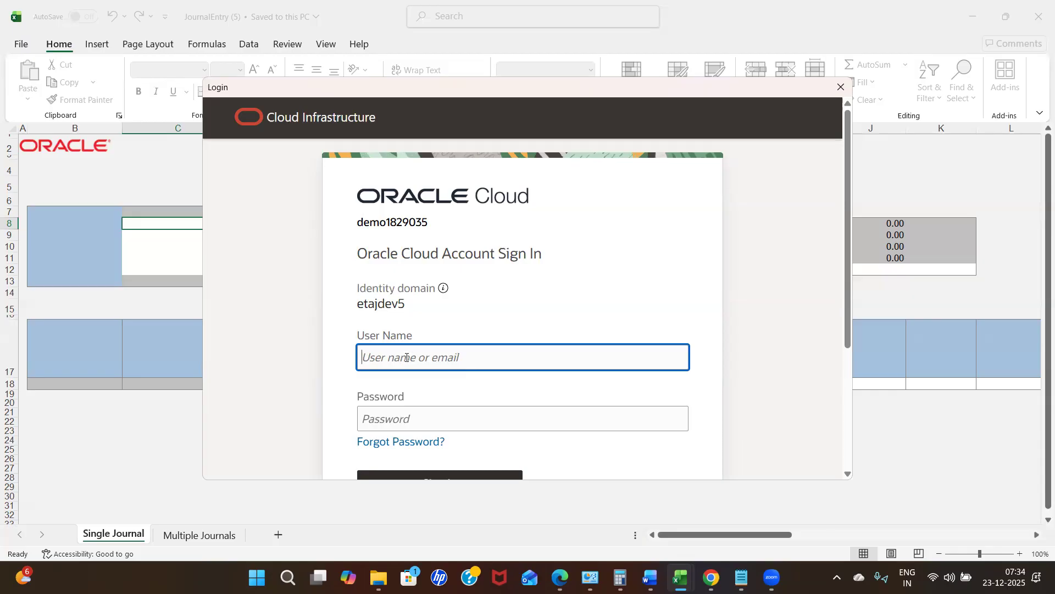
{"action": "type", "text": "INspire"}
{"action": "key", "text": "BackSpace"}
{"action": "key", "text": "BackSpace"}
{"action": "key", "text": "BackSpace"}
{"action": "key", "text": "BackSpace"}
{"action": "key", "text": "BackSpace"}
{"action": "key", "text": "BackSpace"}
{"action": "type", "text": "nspire.Cloud"}
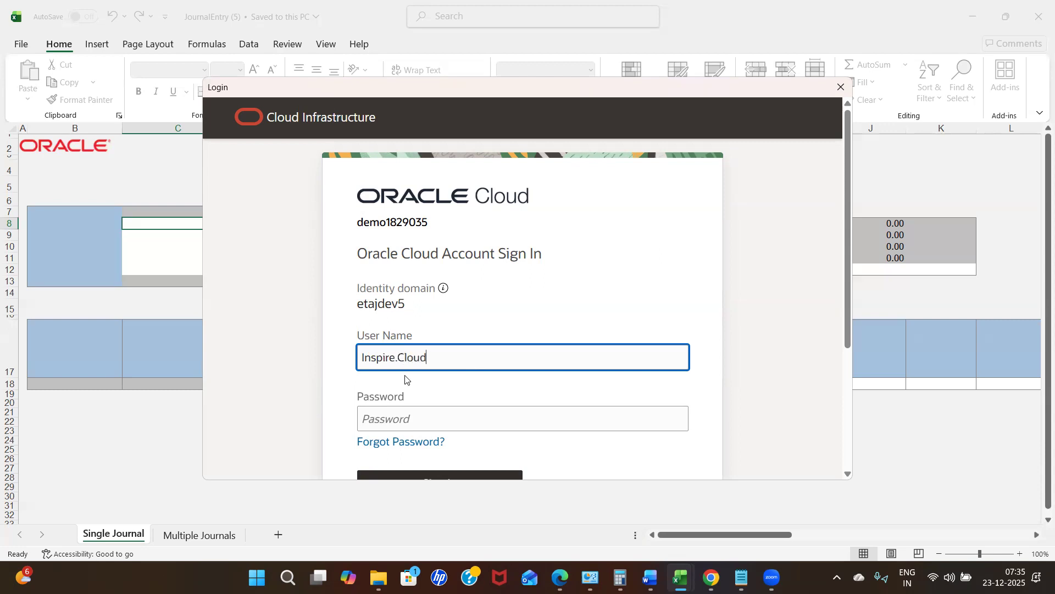
{"action": "left_click", "coordinate": [386, 412]}
{"action": "type", "text": "••"}
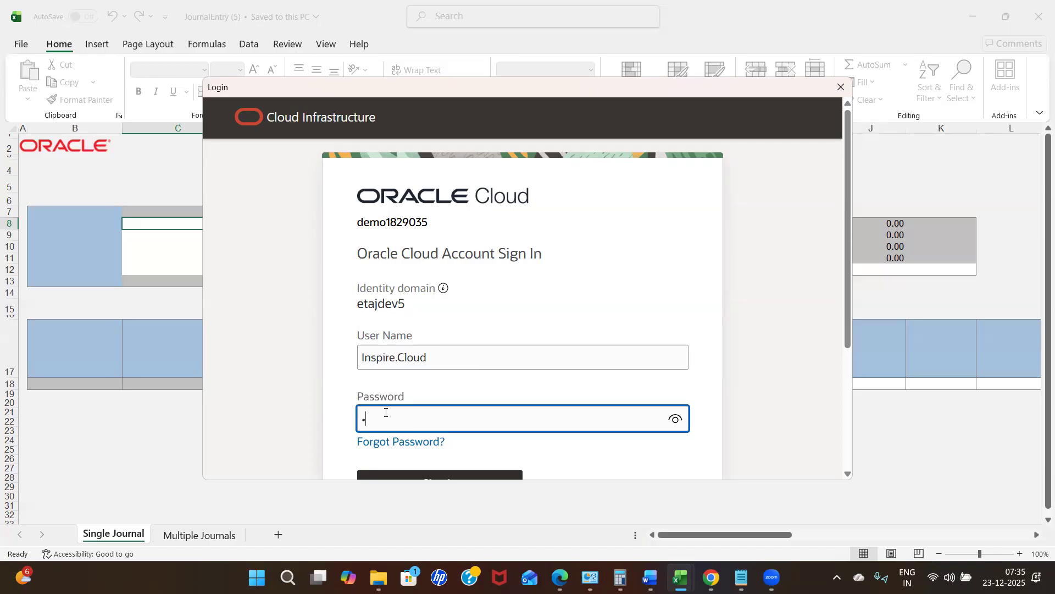
{"action": "type", "text": "•••••••••"}
{"action": "left_click", "coordinate": [454, 475]}
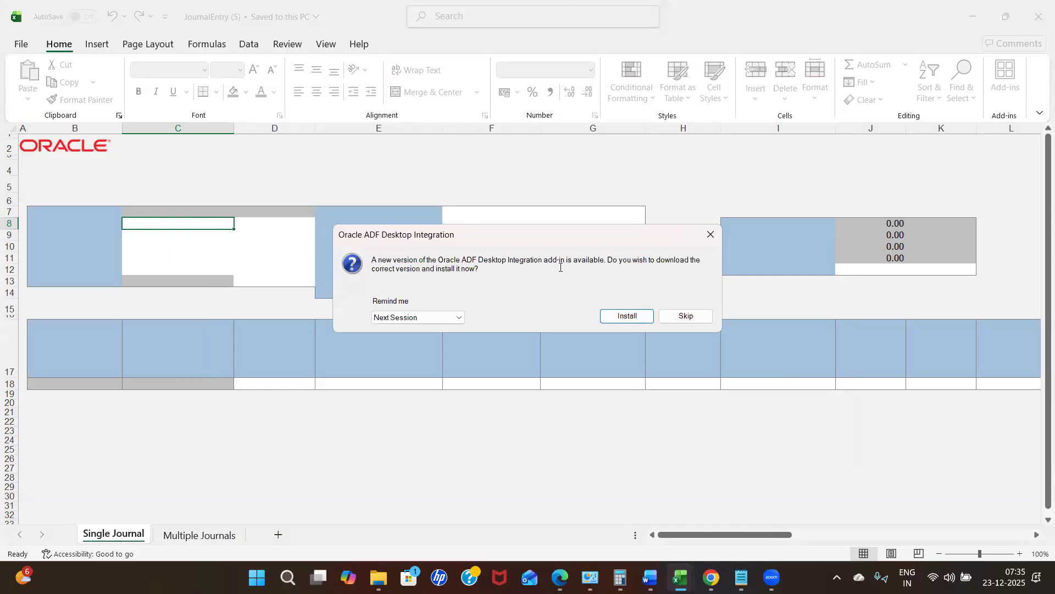
Skip the ADF Desktop Integration update and let the Create Journal sheet load.
{"action": "left_click", "coordinate": [687, 317]}
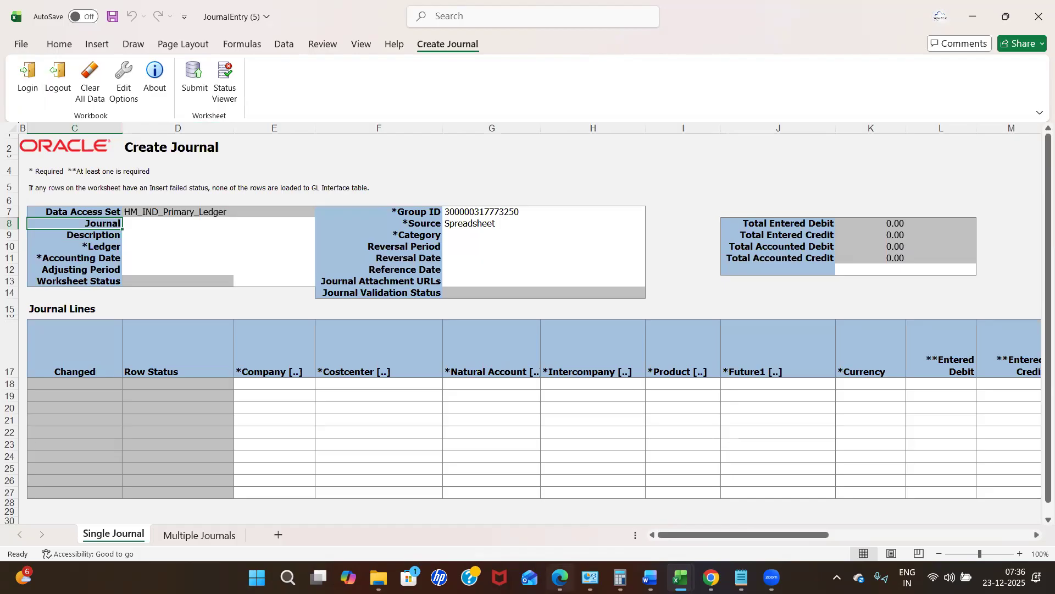
{"action": "mouse_move", "coordinate": [560, 577]}
{"action": "left_click", "coordinate": [499, 514]}
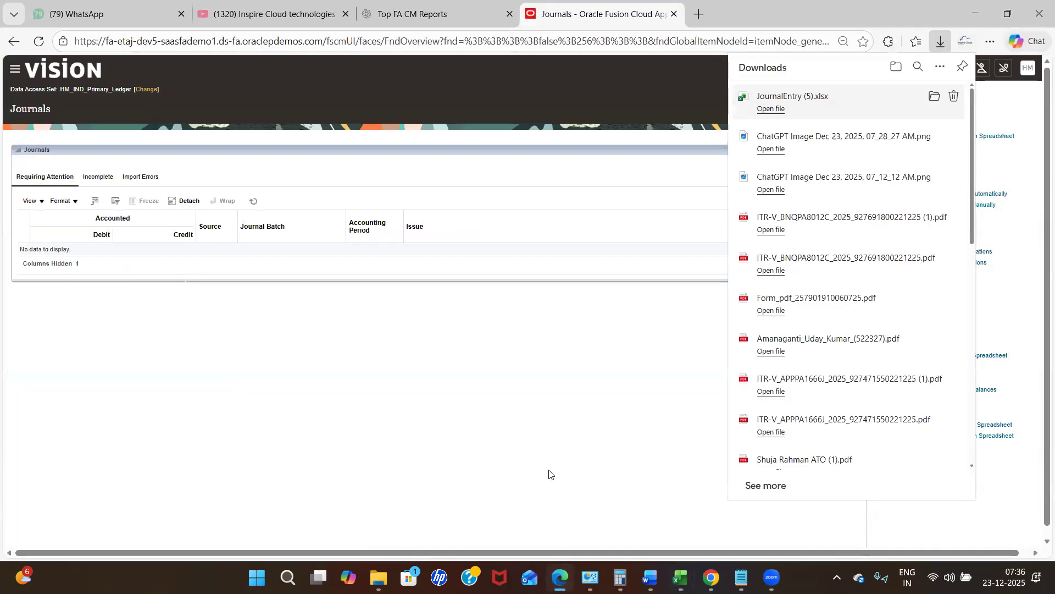
{"action": "left_click", "coordinate": [560, 577]}
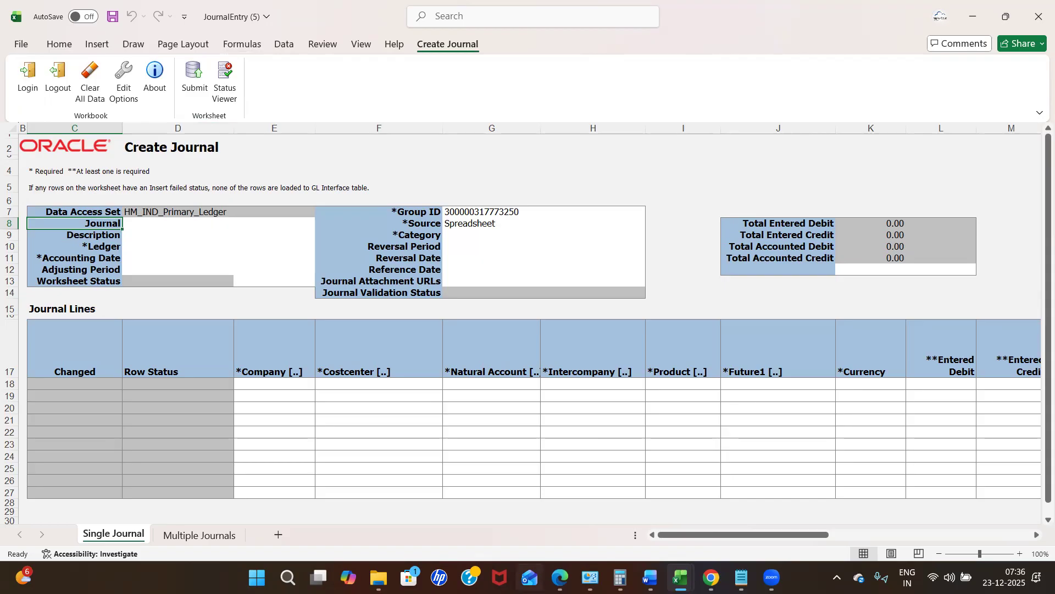
{"action": "left_click", "coordinate": [560, 576]}
{"action": "left_click", "coordinate": [560, 576]}
{"action": "left_click", "coordinate": [579, 430]}
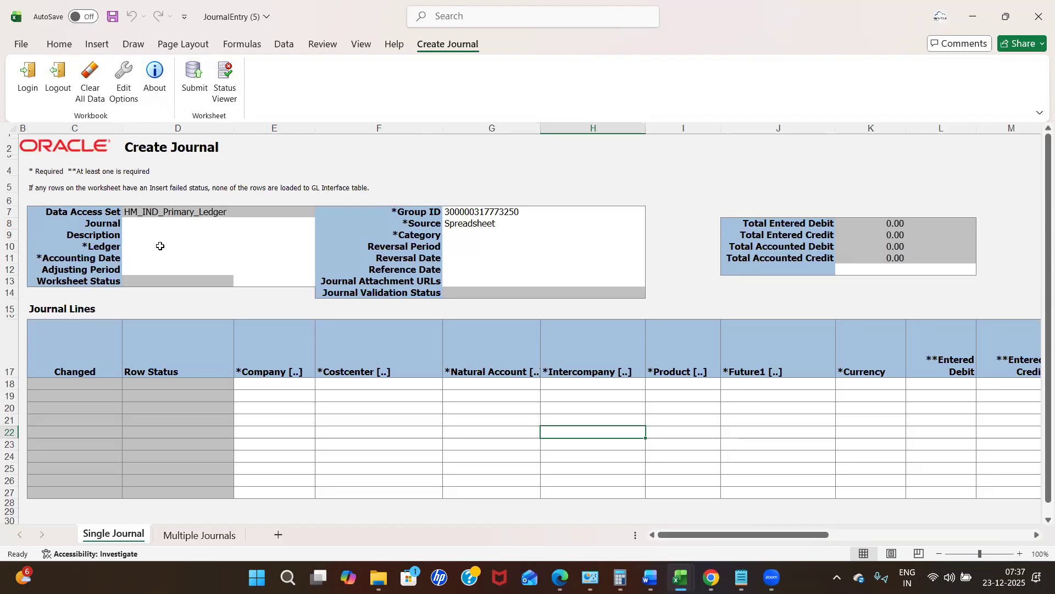
{"action": "left_click", "coordinate": [87, 215]}
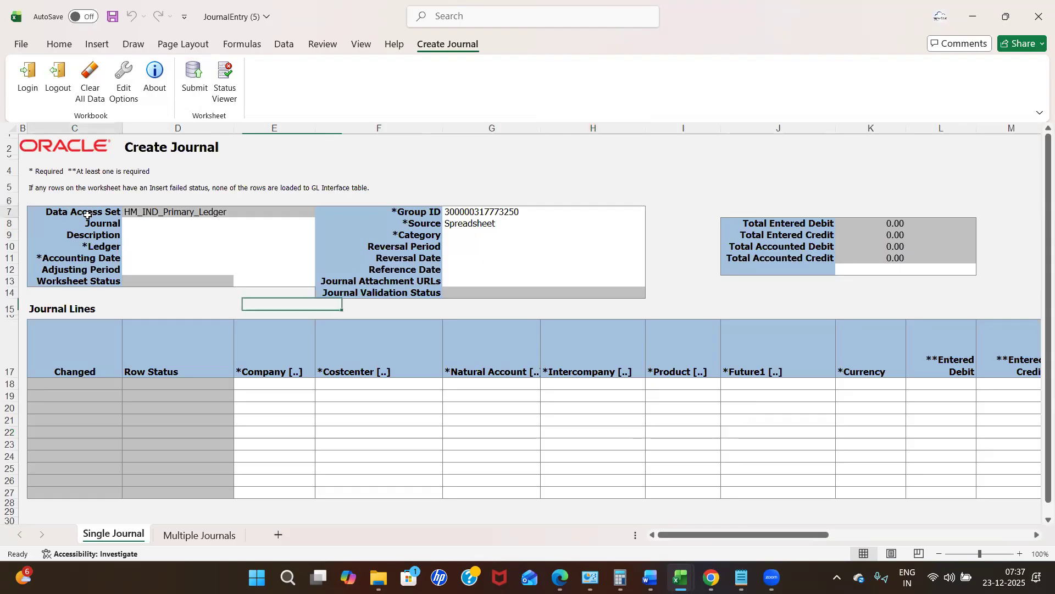
{"action": "left_click", "coordinate": [162, 215]}
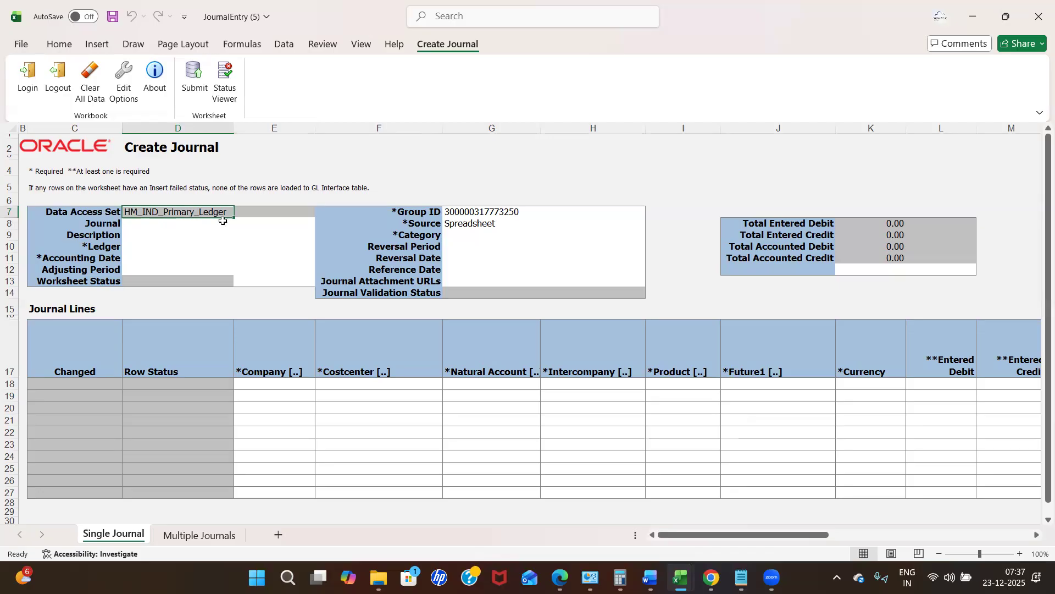
{"action": "left_click", "coordinate": [560, 577]}
{"action": "left_click", "coordinate": [426, 213]}
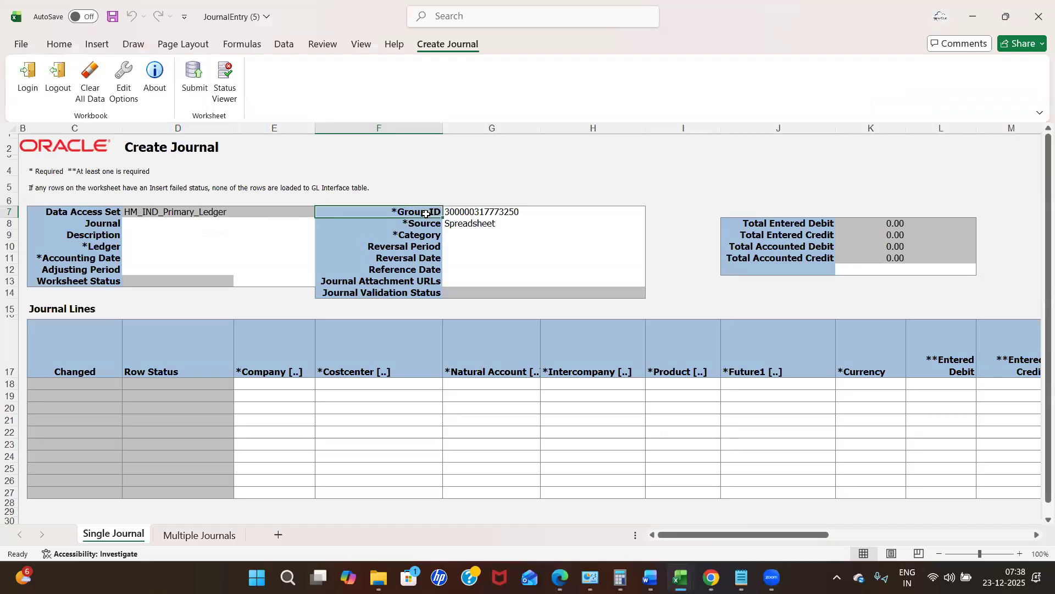
{"action": "key", "text": "Tab"}
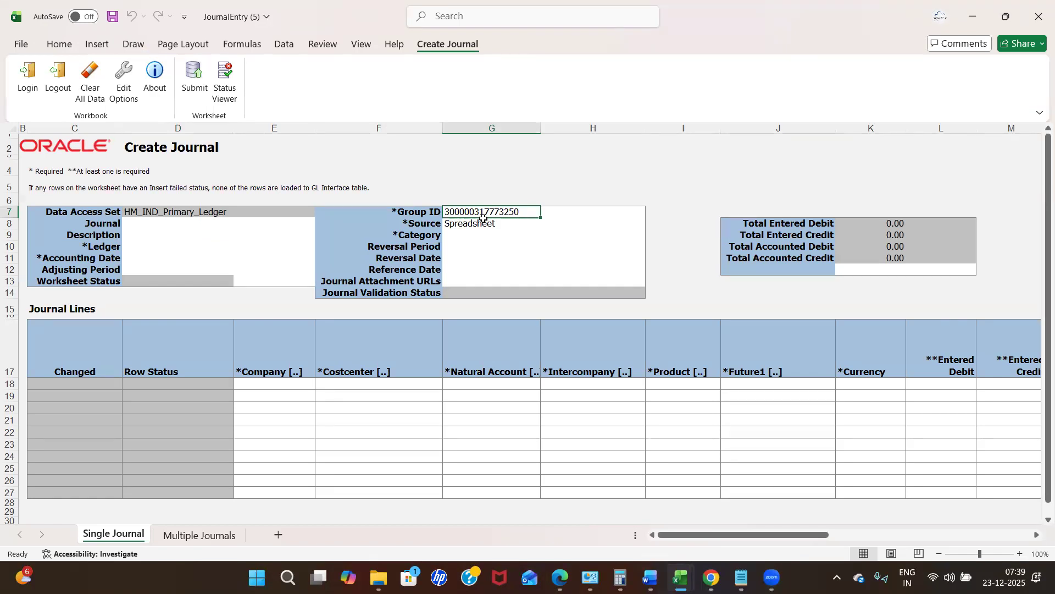
{"action": "double_click", "coordinate": [526, 212]}
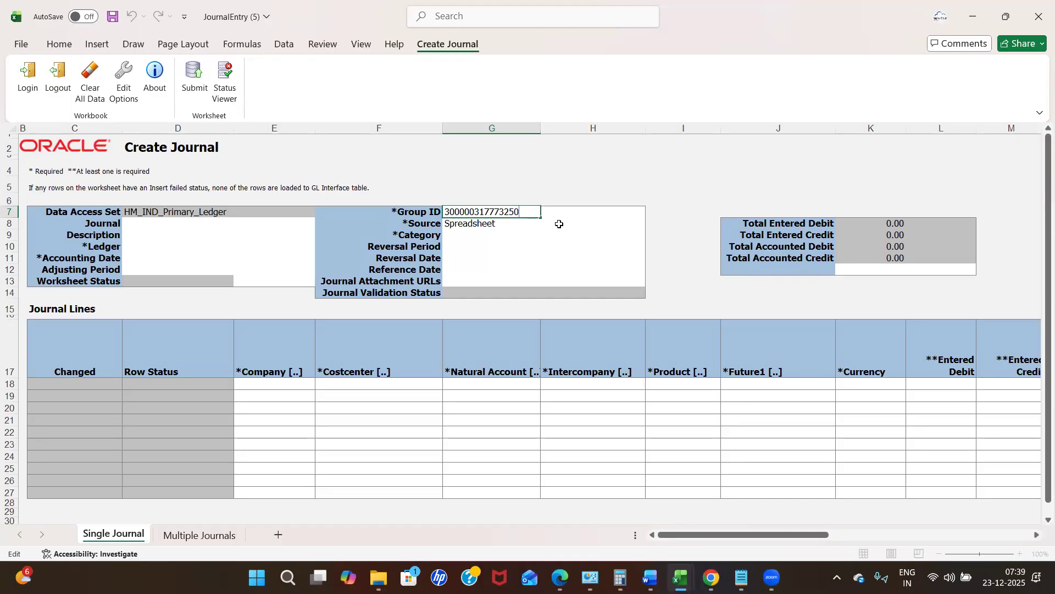
{"action": "left_click", "coordinate": [541, 238]}
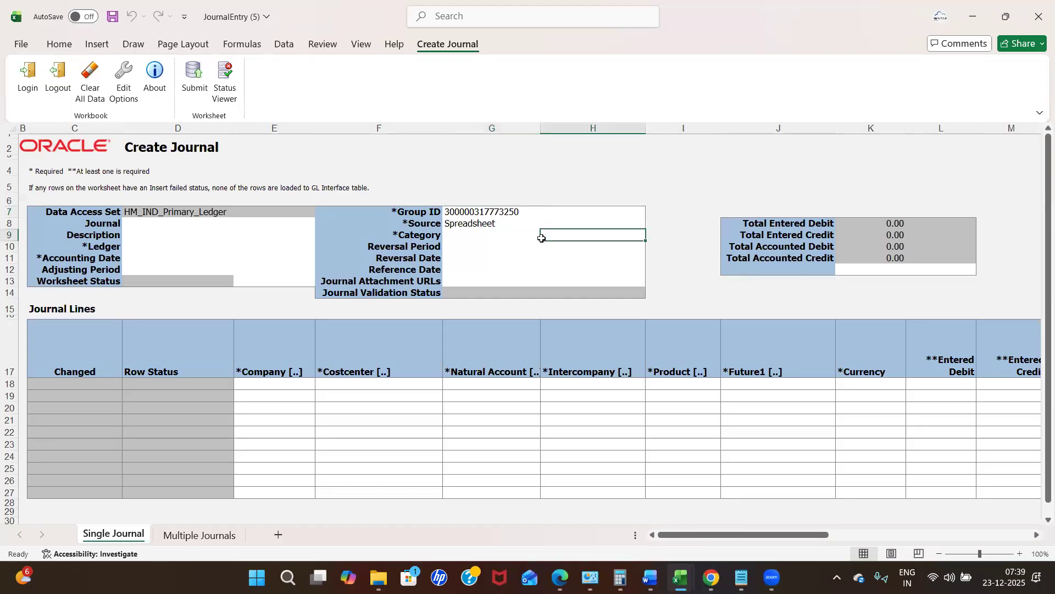
{"action": "left_click", "coordinate": [489, 242]}
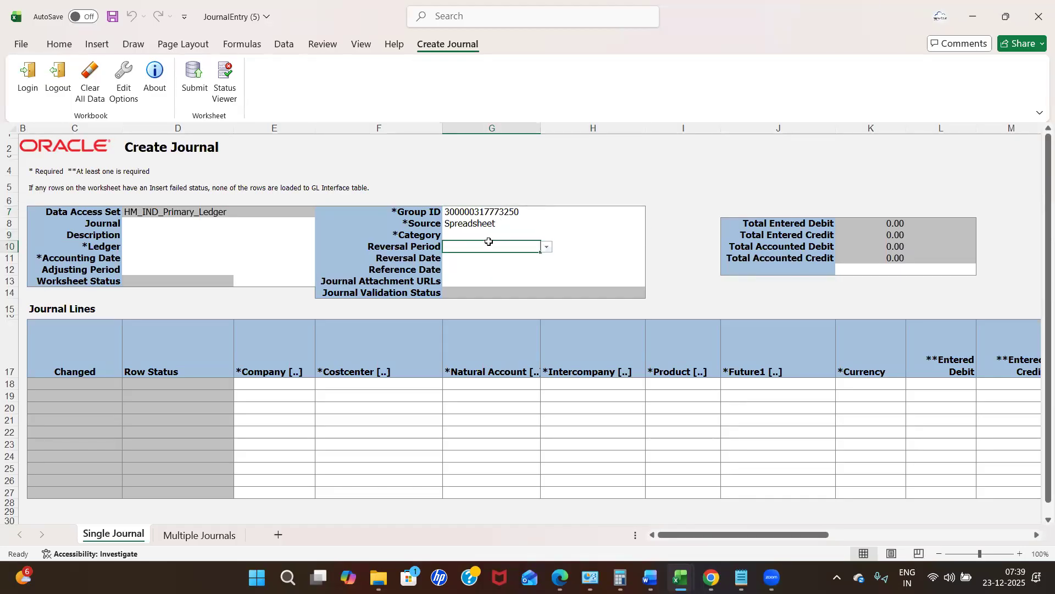
{"action": "left_click", "coordinate": [499, 207]}
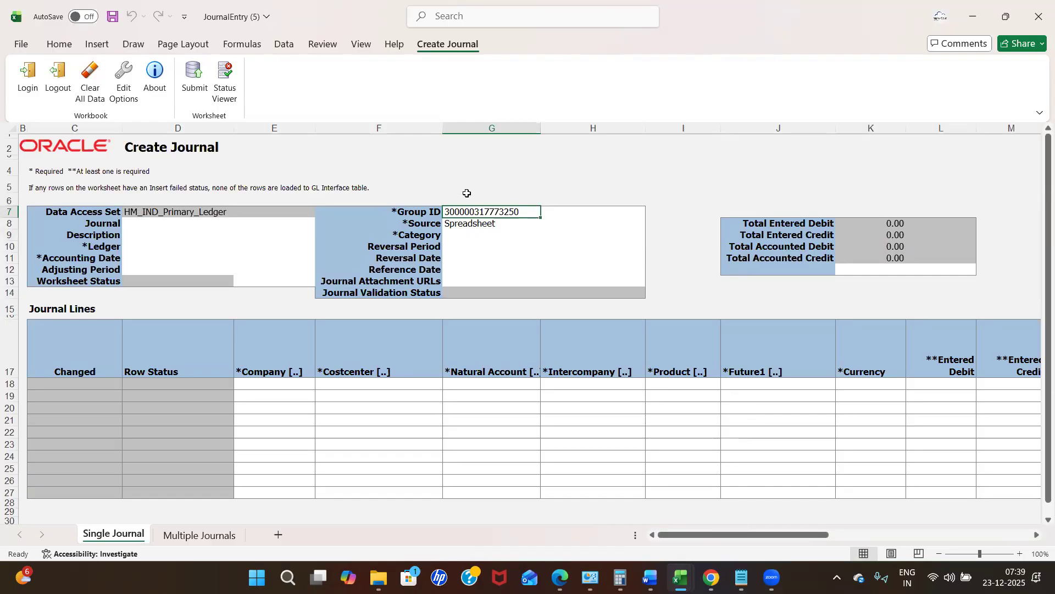
{"action": "left_click", "coordinate": [516, 238]}
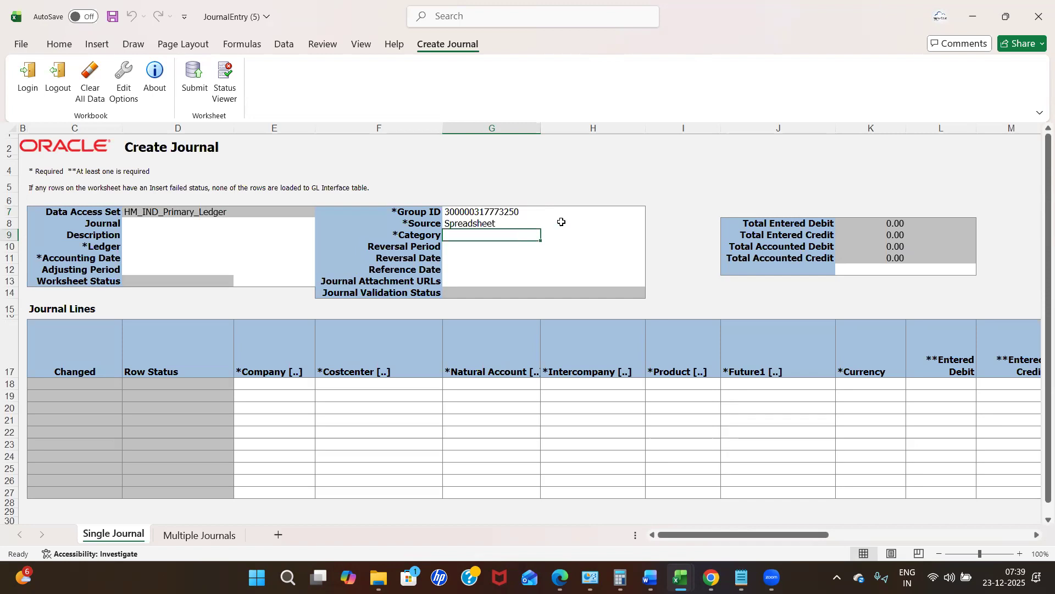
{"action": "left_click", "coordinate": [561, 223]}
{"action": "left_click", "coordinate": [460, 226]}
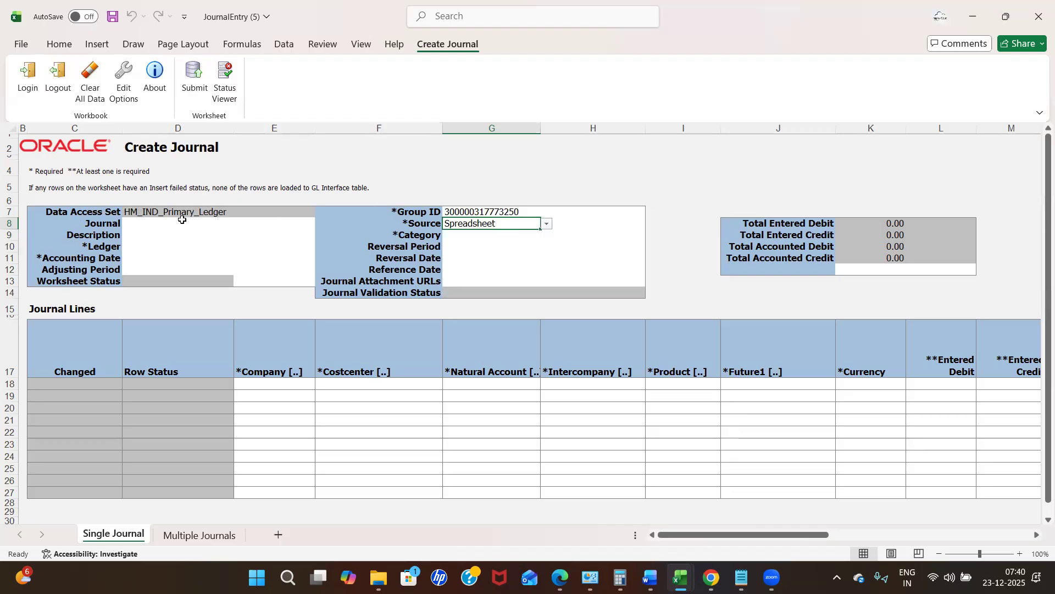
{"action": "left_click", "coordinate": [86, 212]}
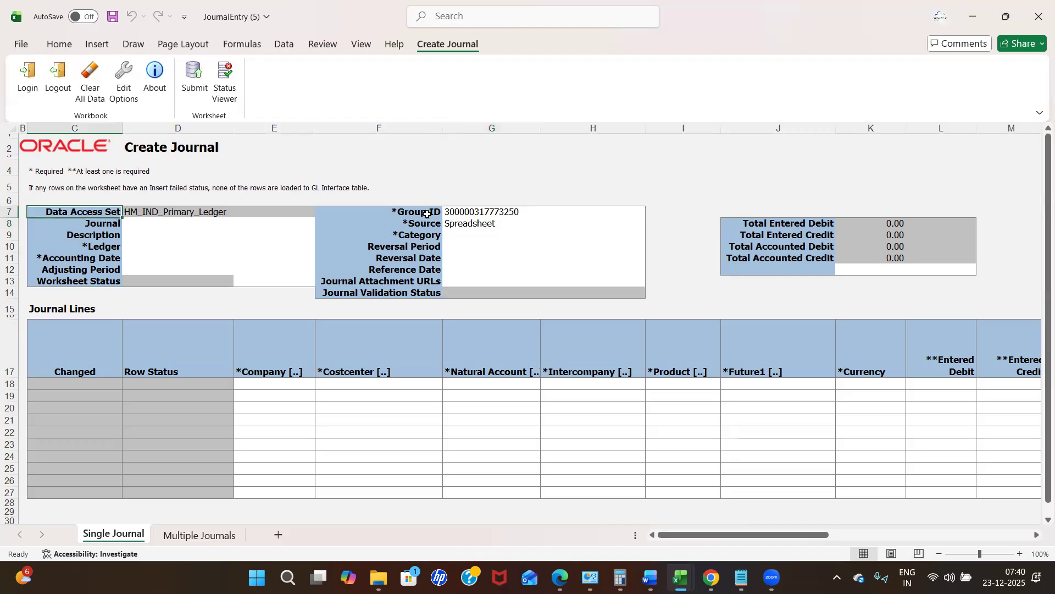
{"action": "left_click", "coordinate": [427, 214]}
{"action": "left_click", "coordinate": [427, 224]}
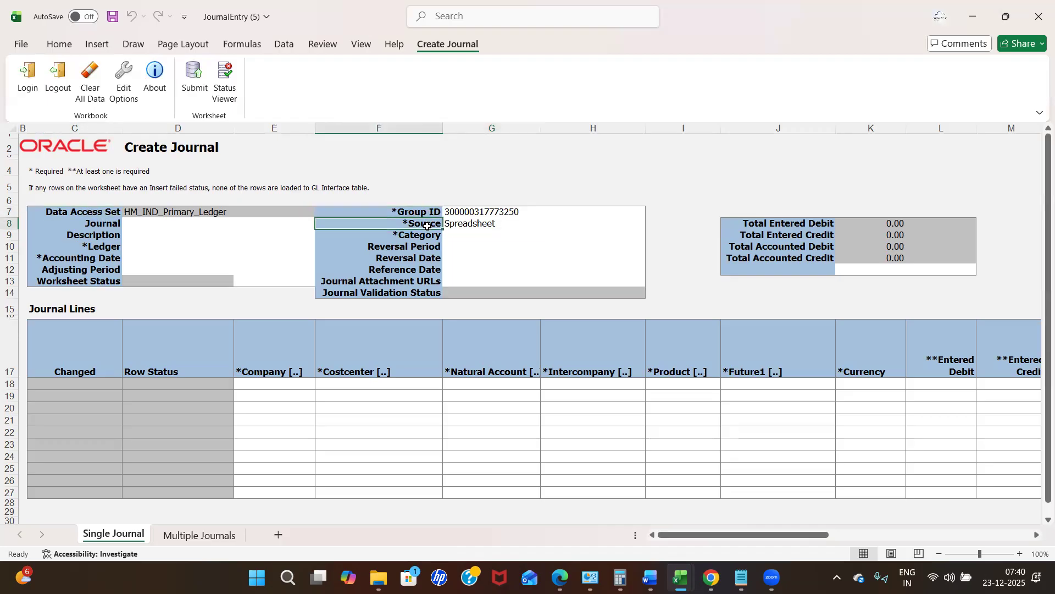
{"action": "left_click", "coordinate": [487, 269]}
{"action": "left_click", "coordinate": [467, 244]}
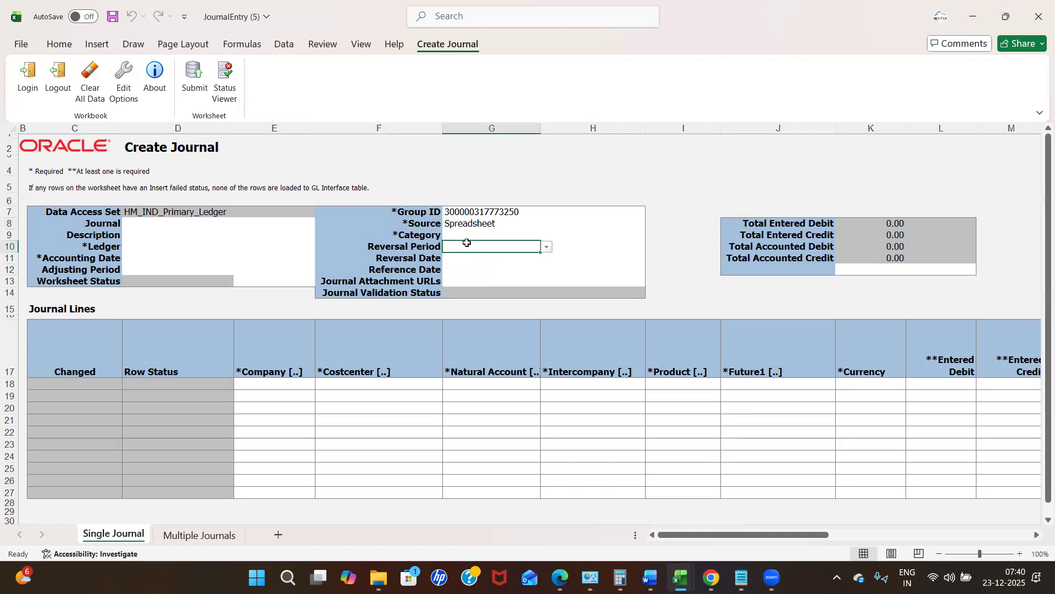
{"action": "left_click", "coordinate": [167, 235]}
{"action": "left_click", "coordinate": [125, 225]}
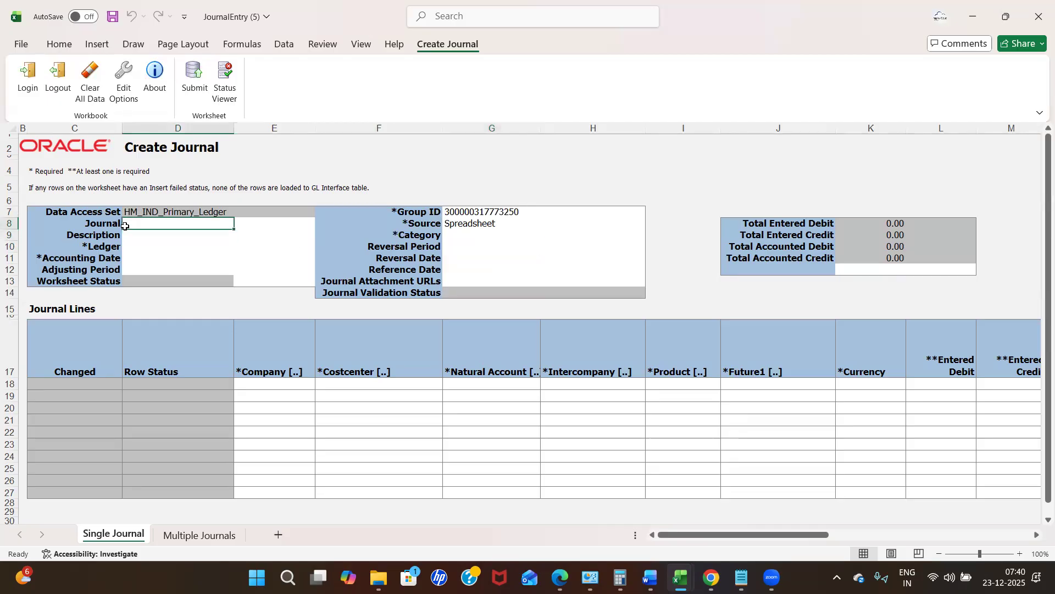
{"action": "left_click", "coordinate": [134, 234]}
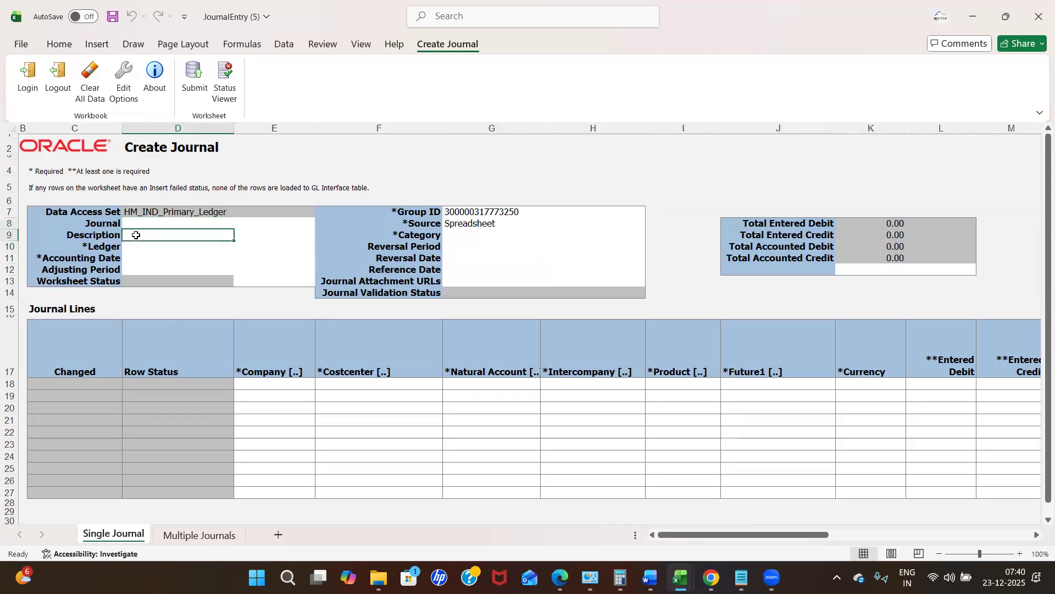
{"action": "left_click", "coordinate": [131, 246]}
{"action": "left_click", "coordinate": [124, 225]}
{"action": "left_click", "coordinate": [137, 234]}
{"action": "left_click", "coordinate": [161, 221]}
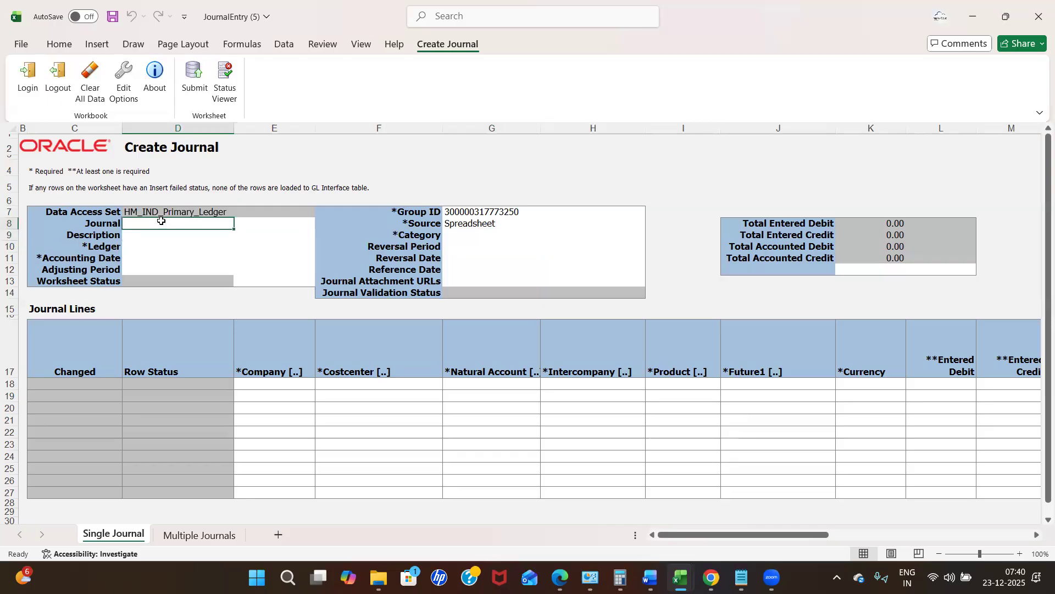
Enter TEST 23Dec as the journal name and copy it into Description.
{"action": "type", "text": "TEST"}
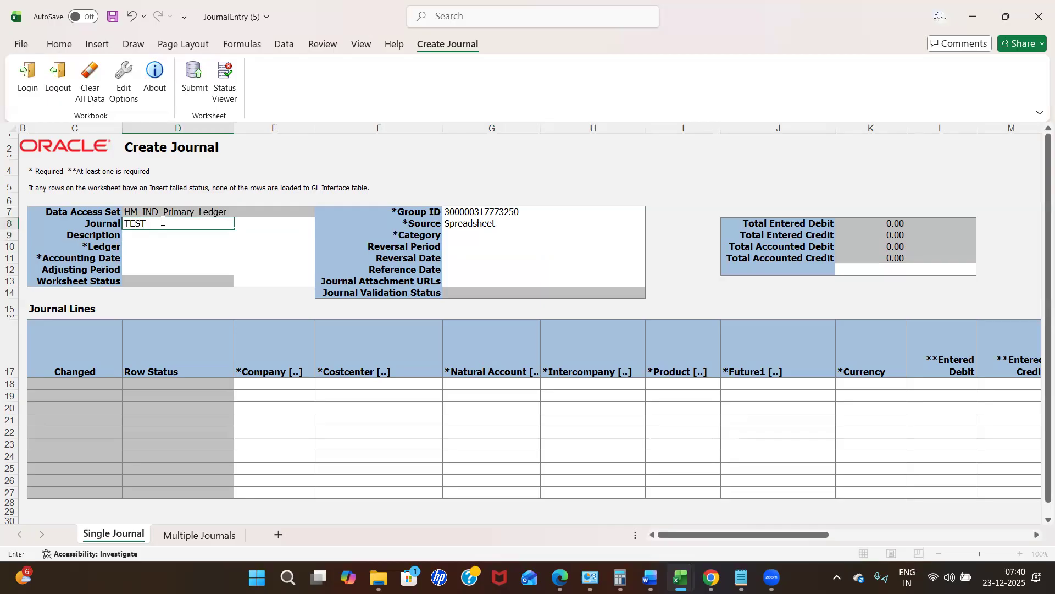
{"action": "type", "text": " 23Dec"}
{"action": "key", "text": "Tab"}
{"action": "left_click", "coordinate": [157, 224]}
{"action": "key", "text": "ctrl+c"}
{"action": "left_click", "coordinate": [145, 235]}
{"action": "key", "text": "ctrl+v"}
{"action": "key", "text": "Escape"}
Set the Ledger to HM_IND_Primary_Ledger, the only ledger offered.
{"action": "left_click", "coordinate": [144, 250]}
{"action": "left_click", "coordinate": [240, 249]}
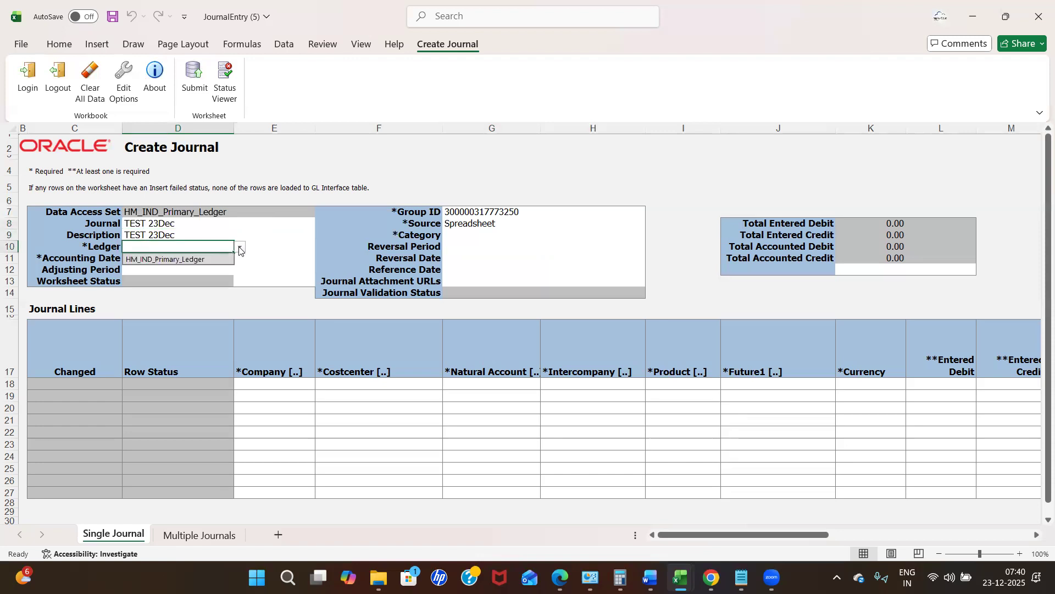
{"action": "left_click", "coordinate": [182, 260]}
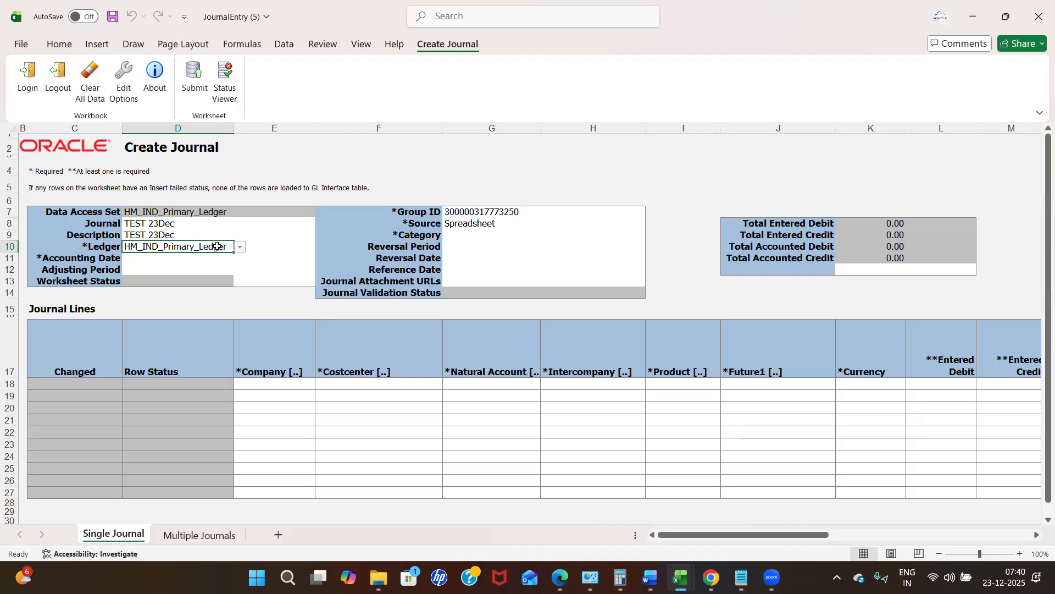
{"action": "left_click", "coordinate": [238, 247]}
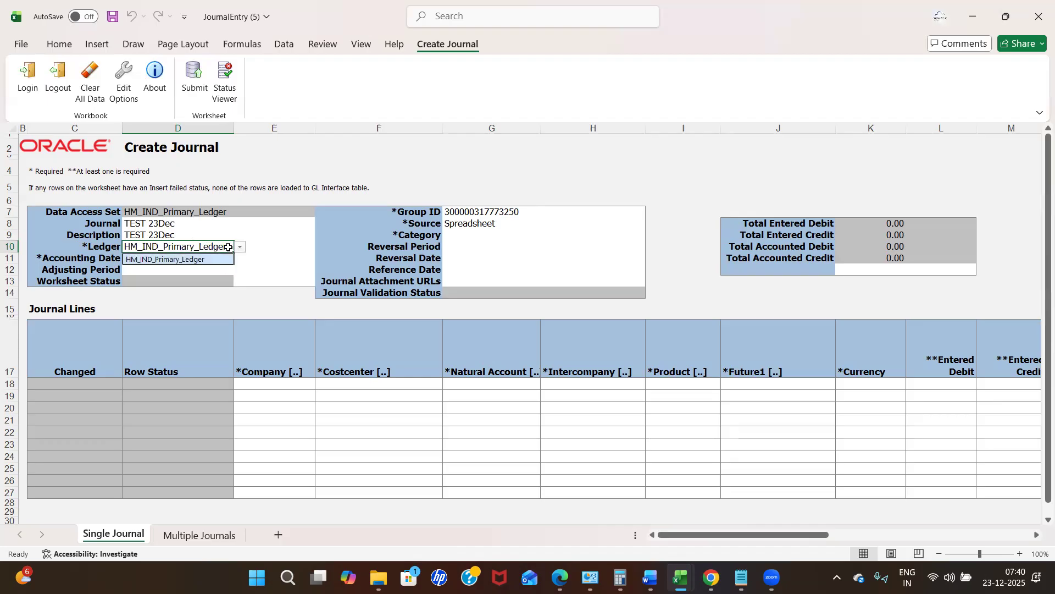
{"action": "left_click", "coordinate": [258, 257]}
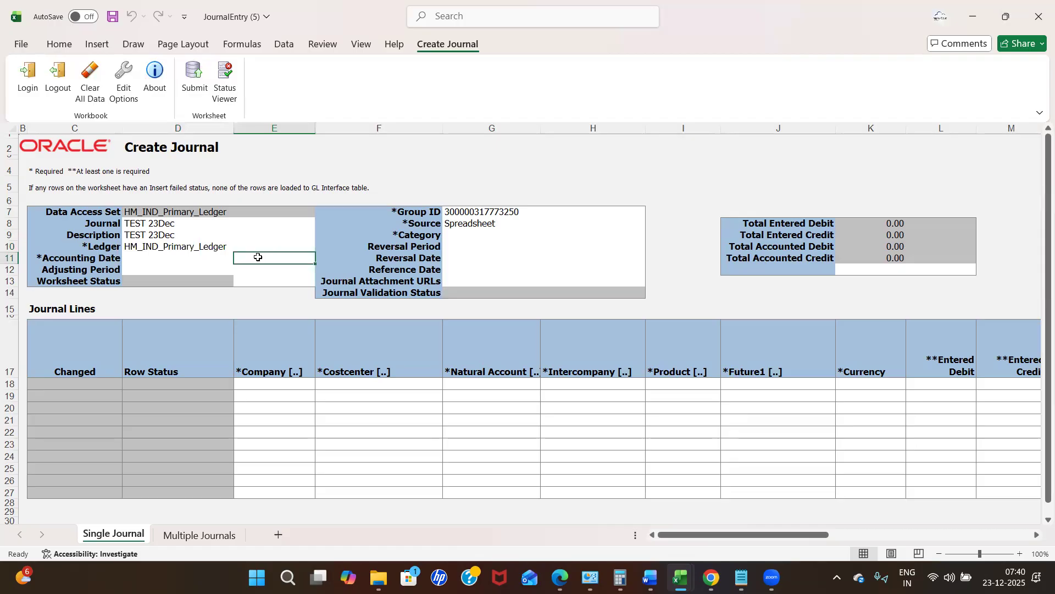
{"action": "left_click", "coordinate": [161, 256]}
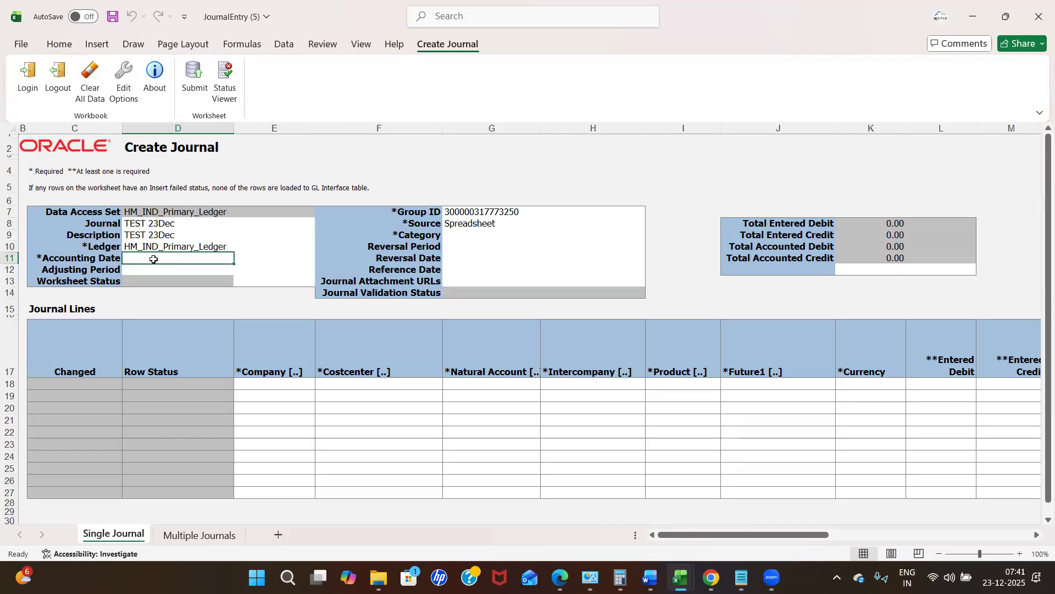
Enter 23/12/2025 as the accounting date, leaving Adjusting Period blank.
{"action": "type", "text": "23"}
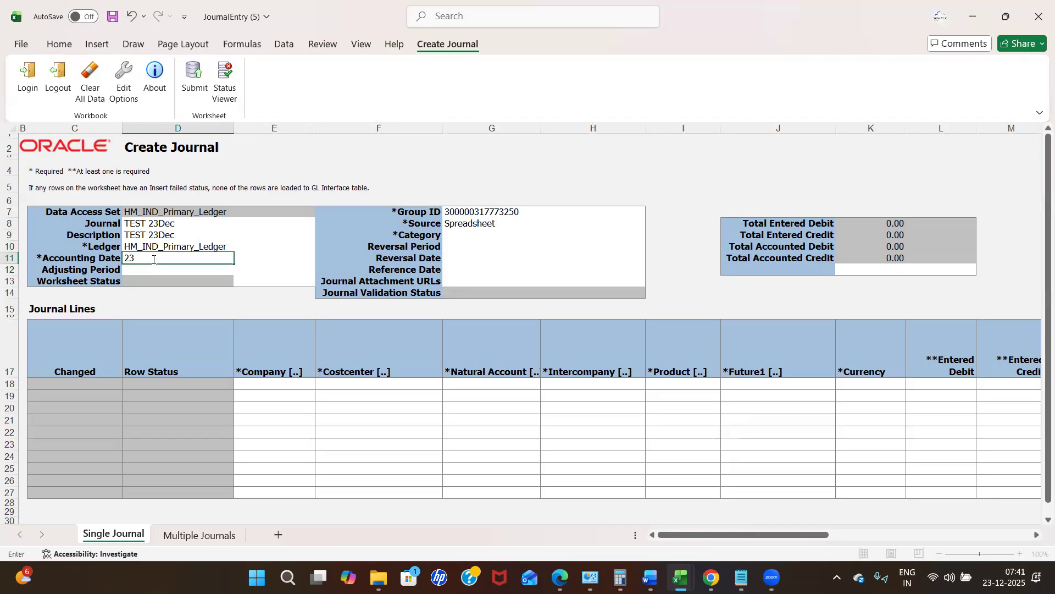
{"action": "type", "text": "/12/2025"}
{"action": "key", "text": "Tab"}
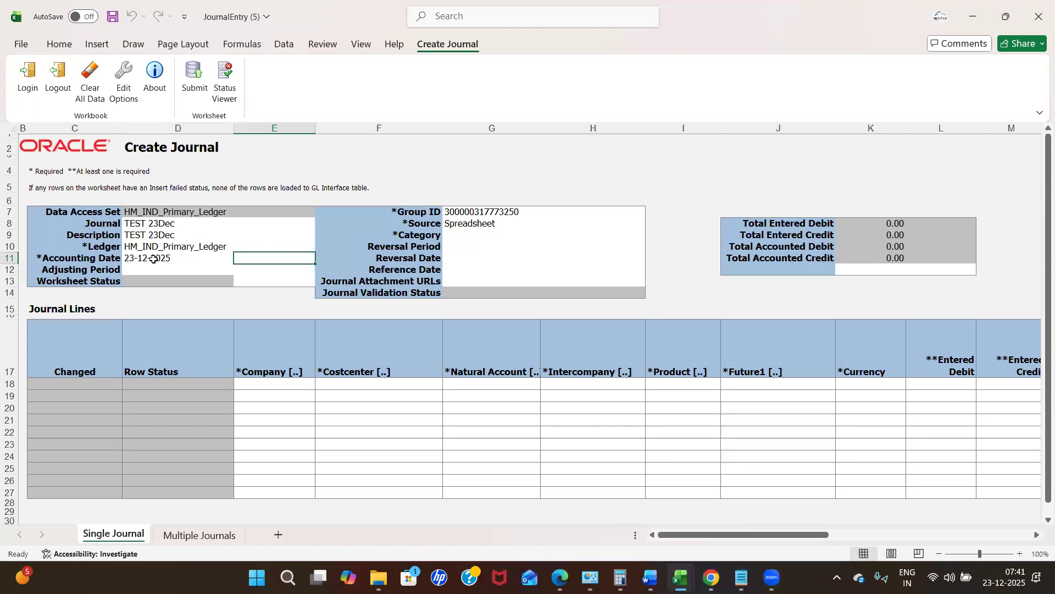
{"action": "left_click", "coordinate": [153, 259]}
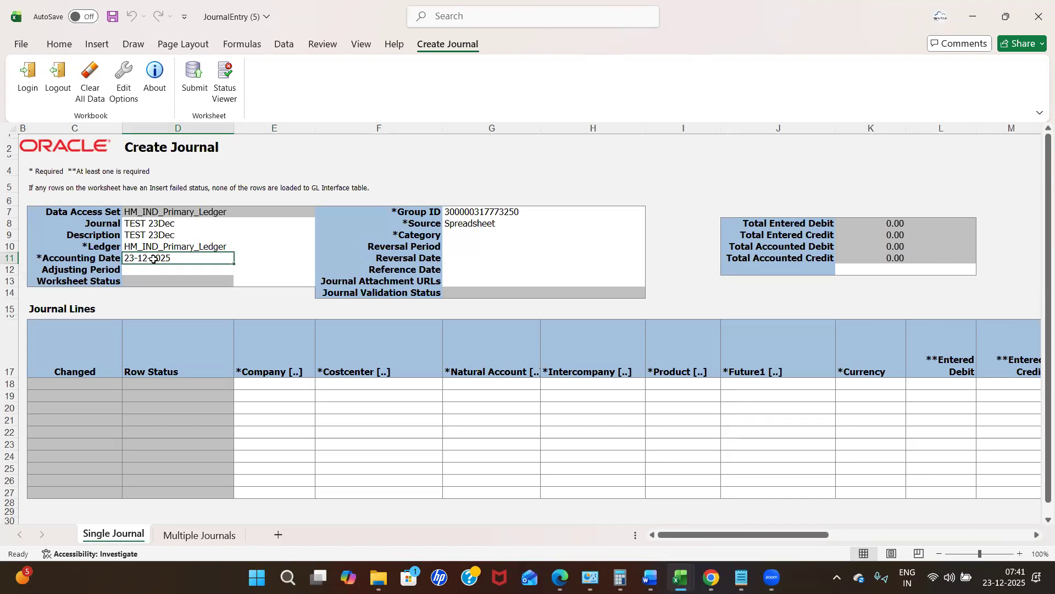
{"action": "left_click", "coordinate": [150, 270]}
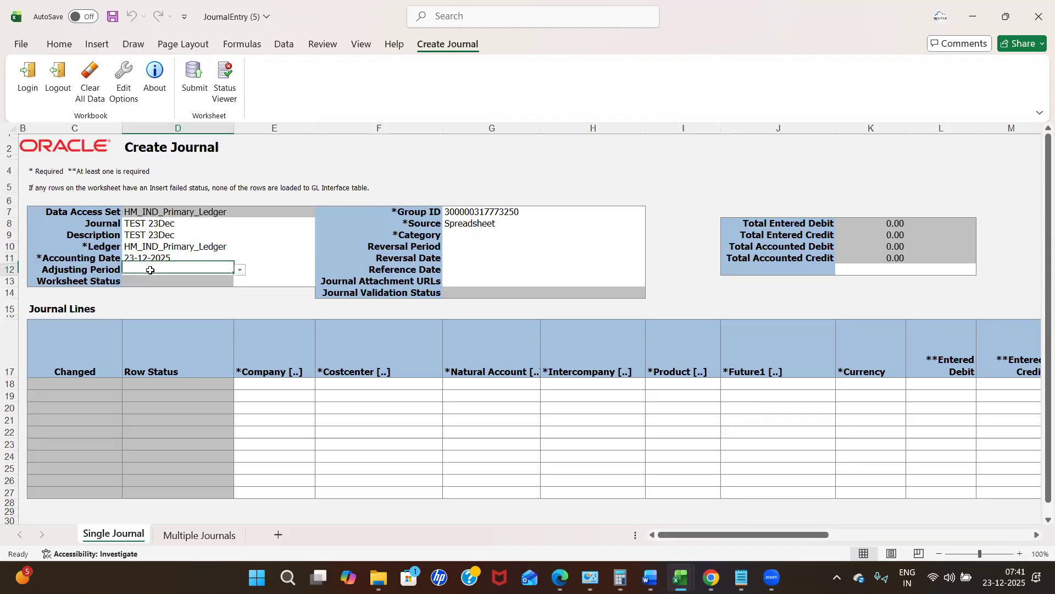
{"action": "left_click", "coordinate": [291, 271]}
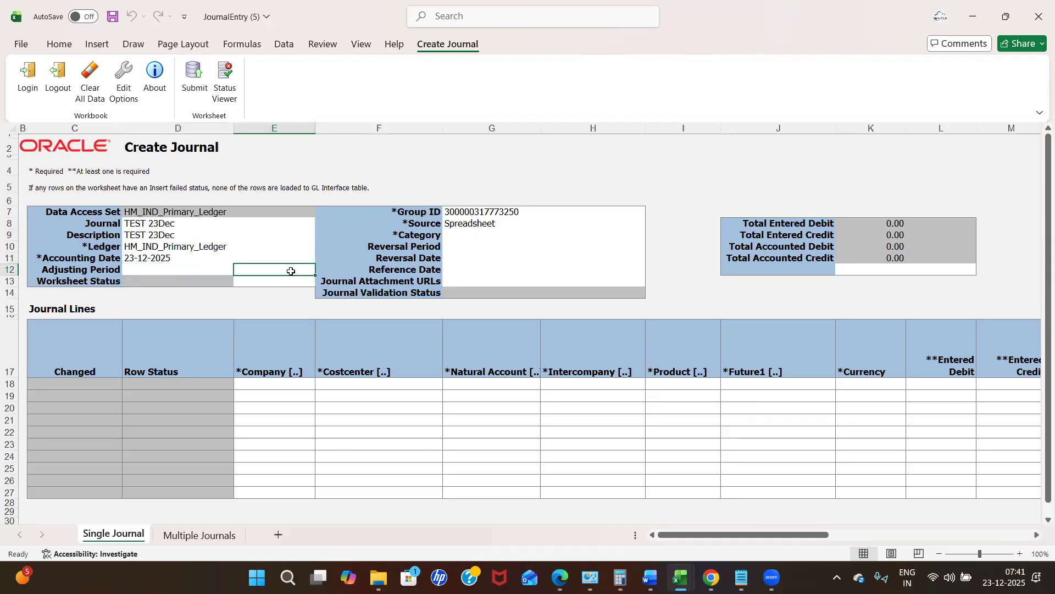
{"action": "left_click", "coordinate": [466, 237]}
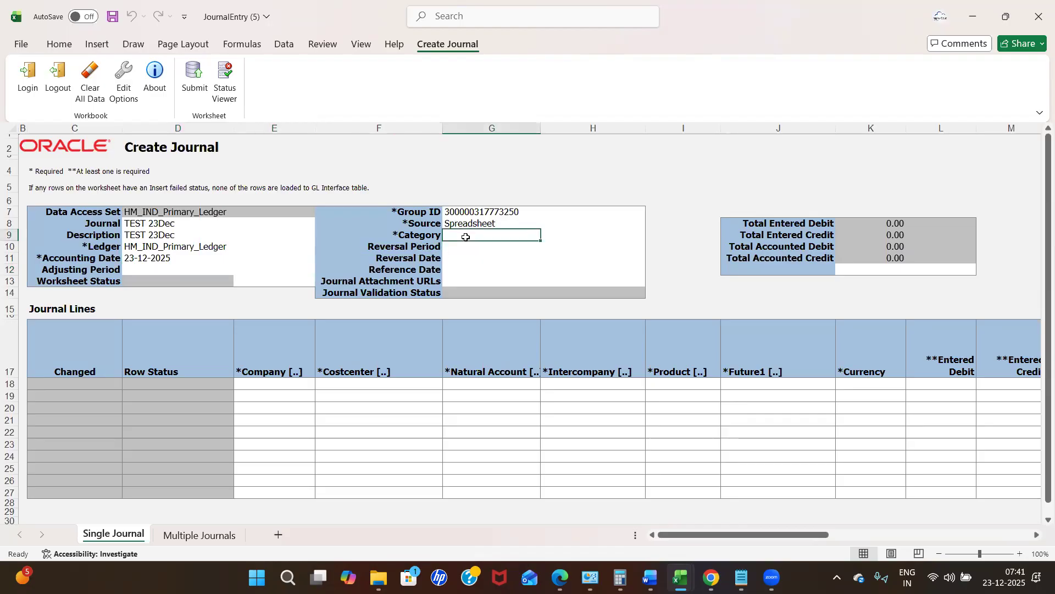
Choose Adjustment from the Category lookup for the journal header.
{"action": "double_click", "coordinate": [502, 236]}
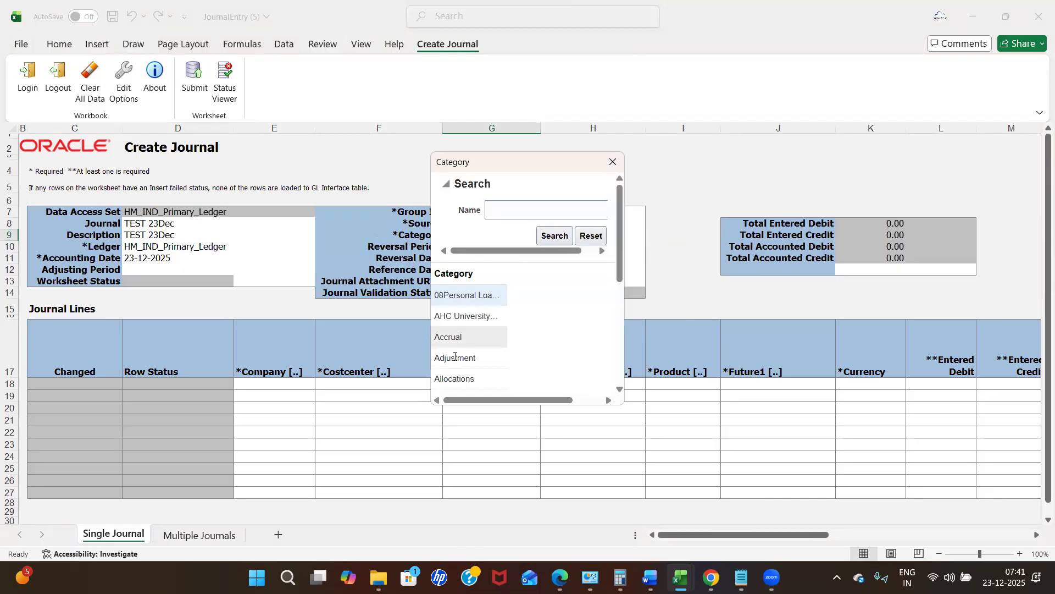
{"action": "left_click", "coordinate": [455, 358]}
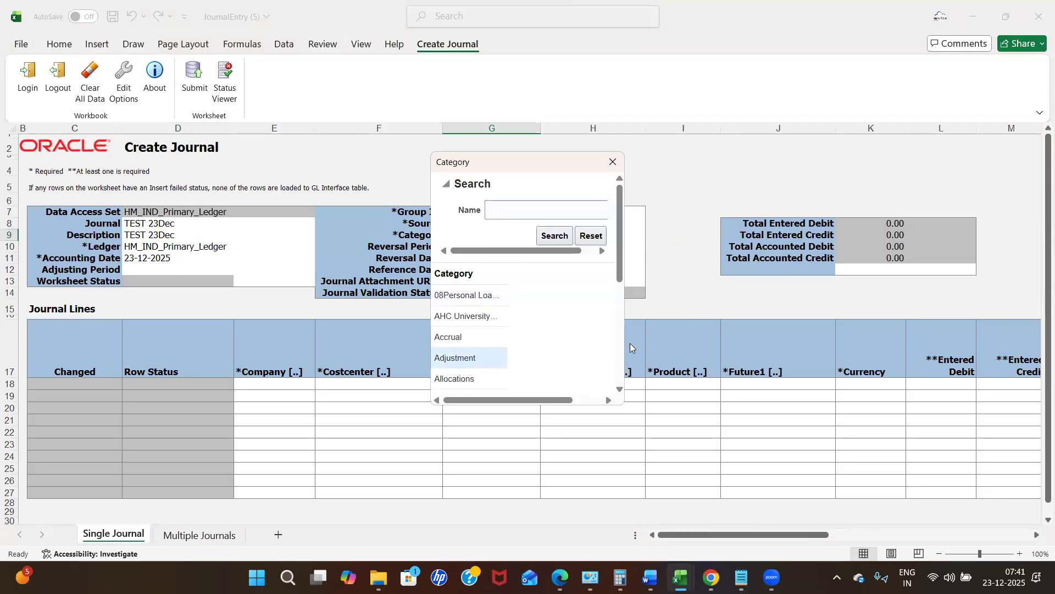
{"action": "left_click", "coordinate": [620, 389]}
{"action": "scroll", "coordinate": [620, 390], "scroll_direction": "down", "scroll_amount": 5}
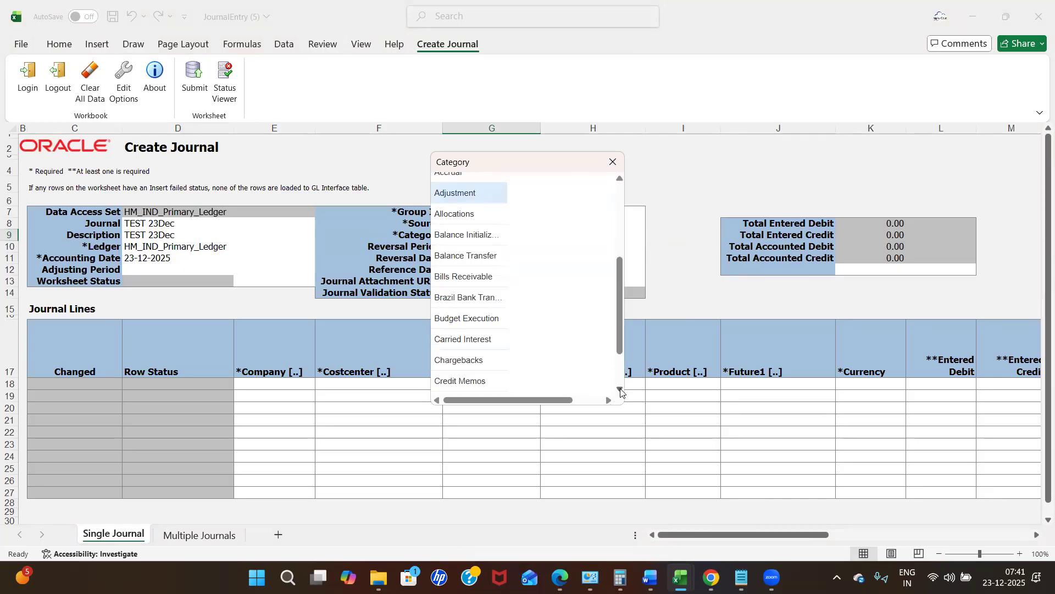
{"action": "left_click", "coordinate": [555, 386]}
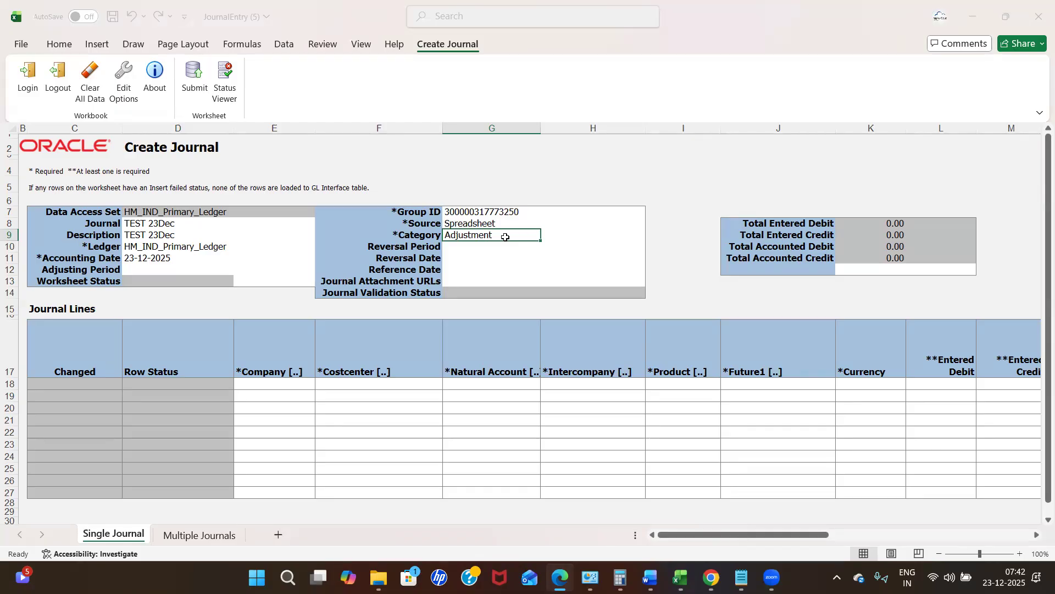
{"action": "left_click", "coordinate": [471, 250]}
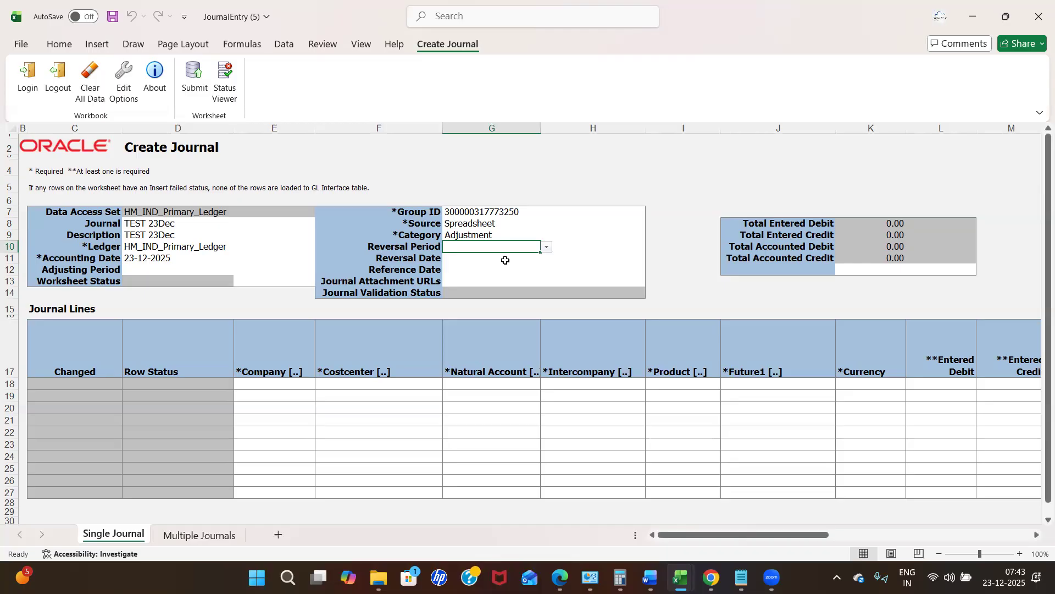
{"action": "left_click", "coordinate": [464, 235]}
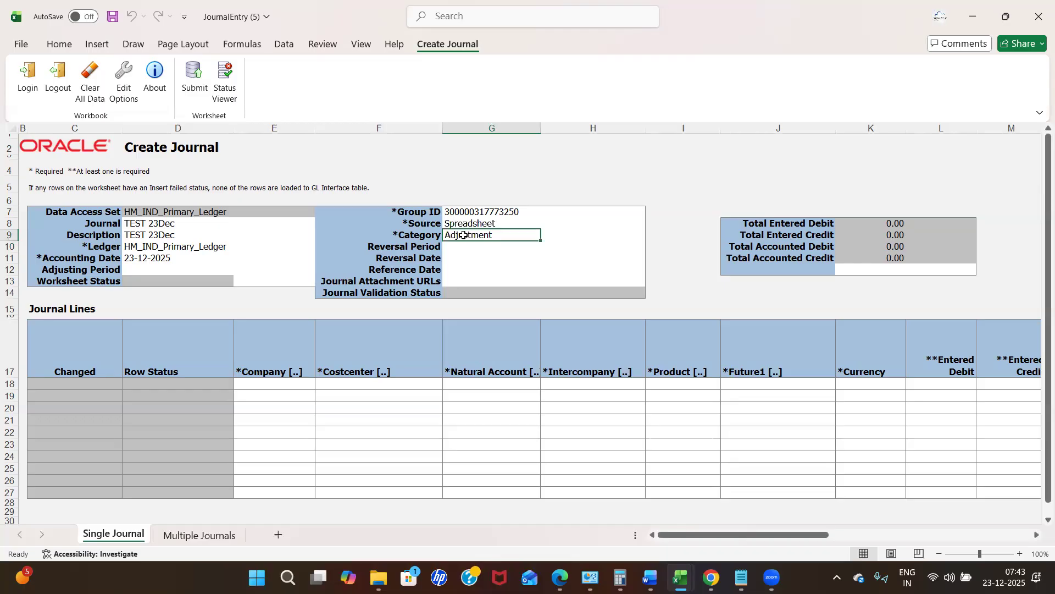
{"action": "left_click", "coordinate": [465, 248]}
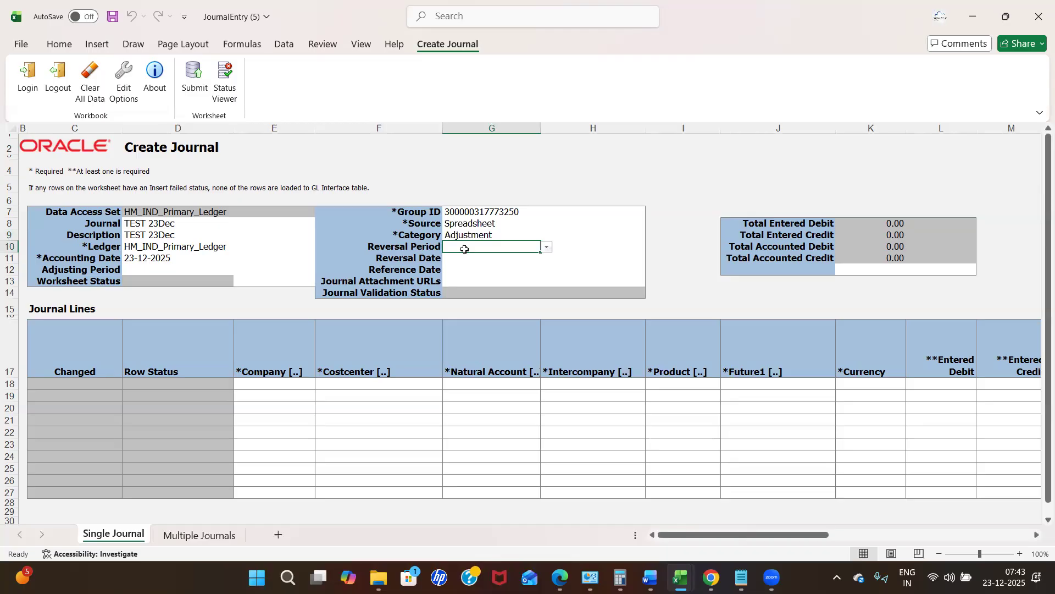
{"action": "key", "text": "Down"}
{"action": "key", "text": "Down"}
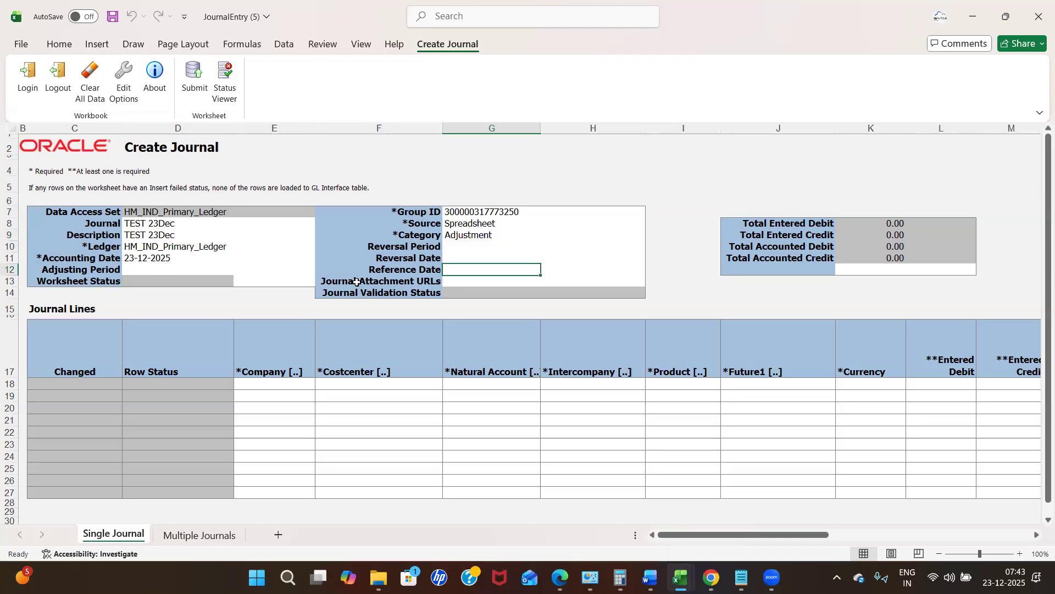
{"action": "left_click", "coordinate": [486, 285]}
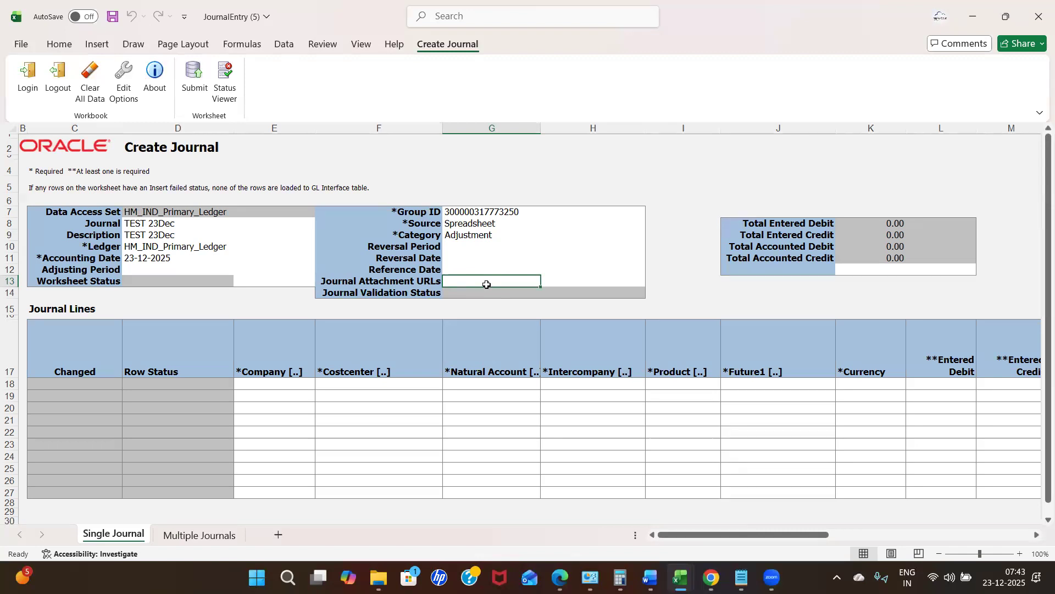
{"action": "left_click", "coordinate": [499, 295]}
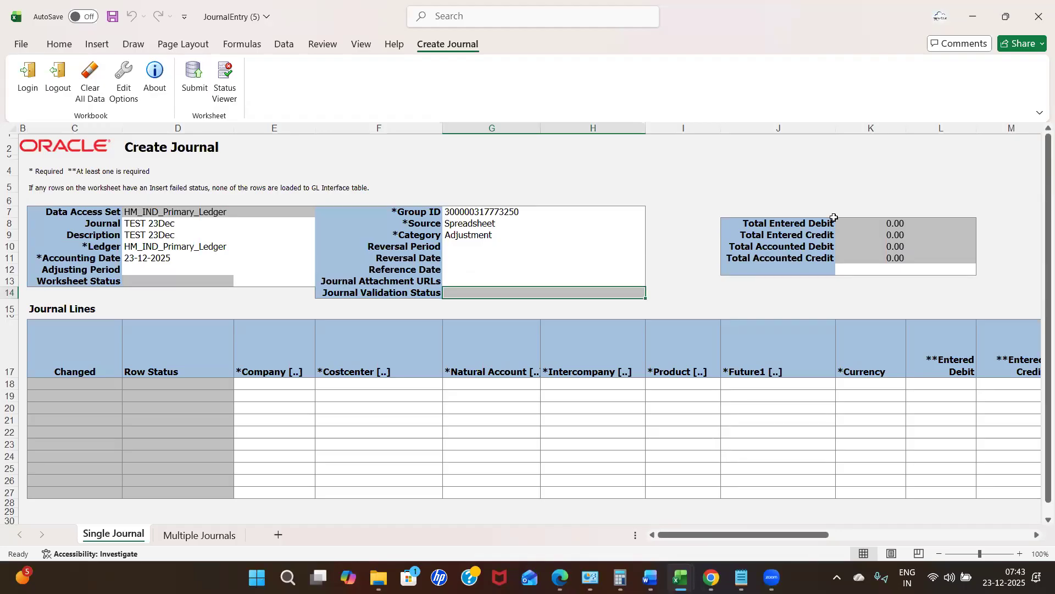
{"action": "left_click", "coordinate": [788, 224]}
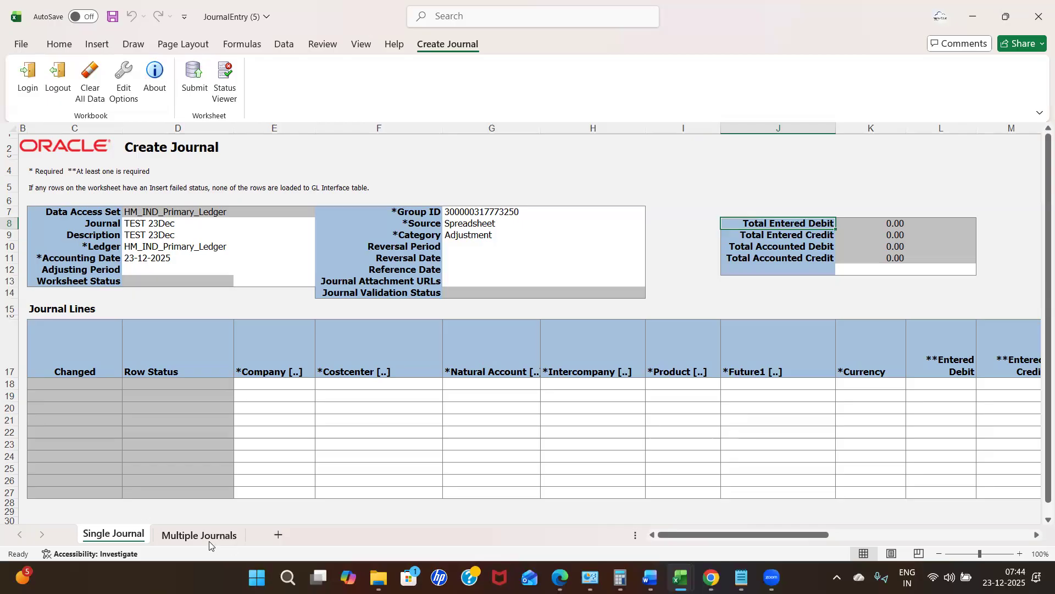
{"action": "left_click", "coordinate": [176, 536]}
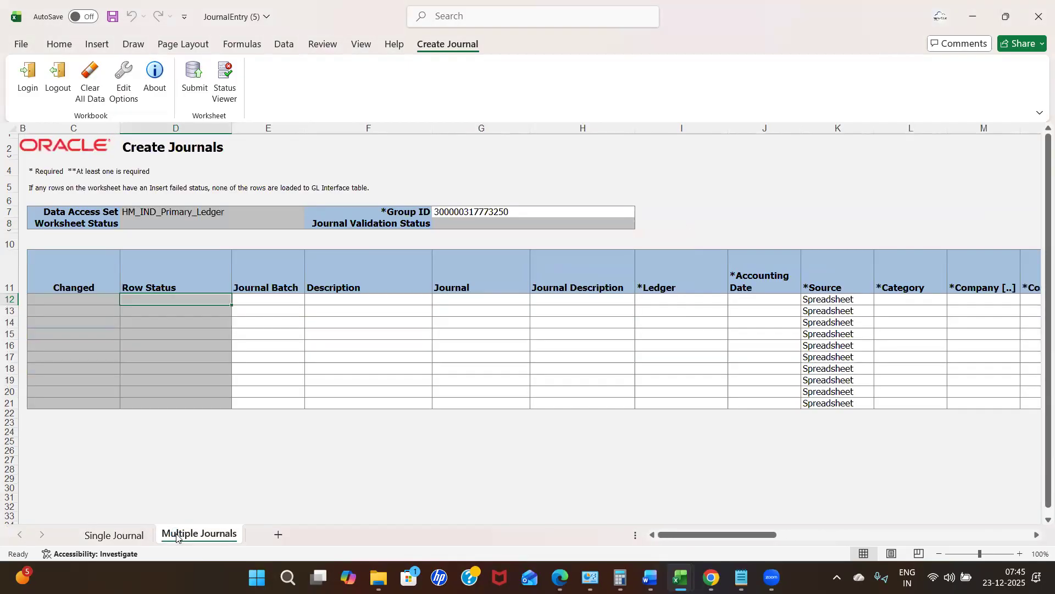
{"action": "left_click", "coordinate": [284, 297]}
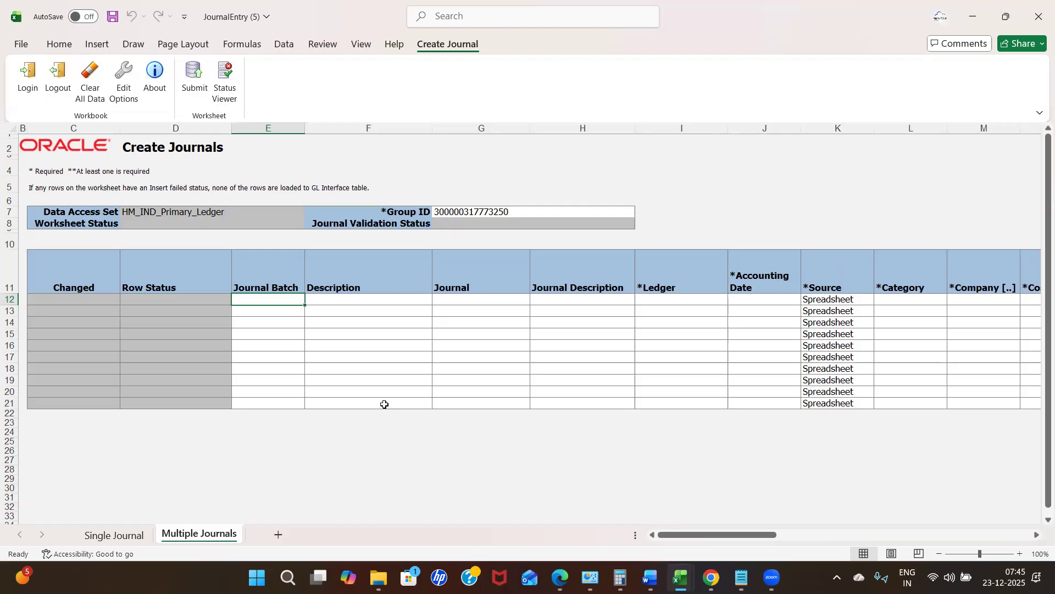
{"action": "left_click", "coordinate": [110, 532]}
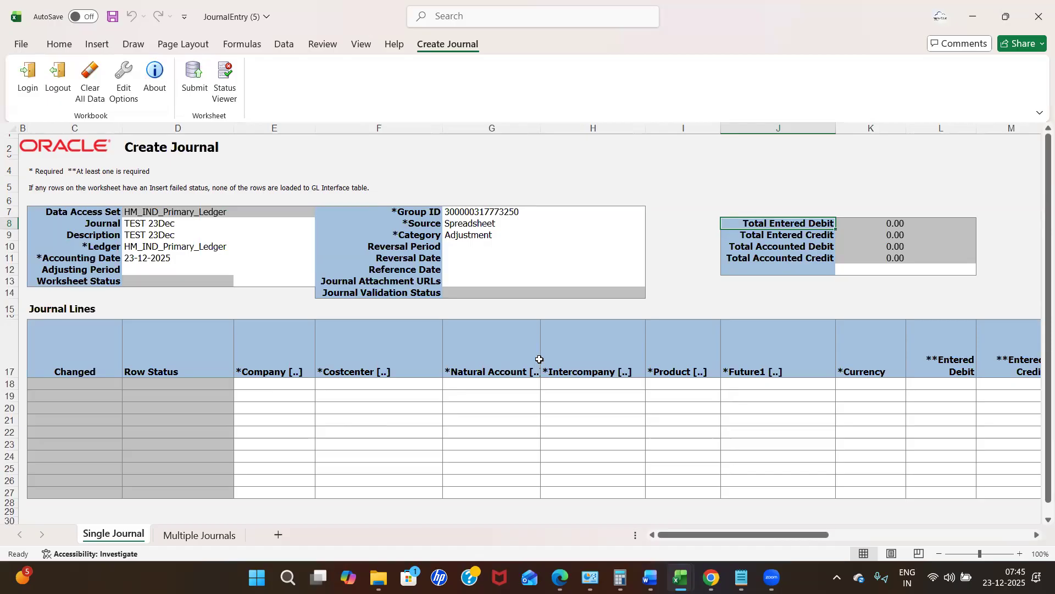
{"action": "left_click", "coordinate": [288, 383]}
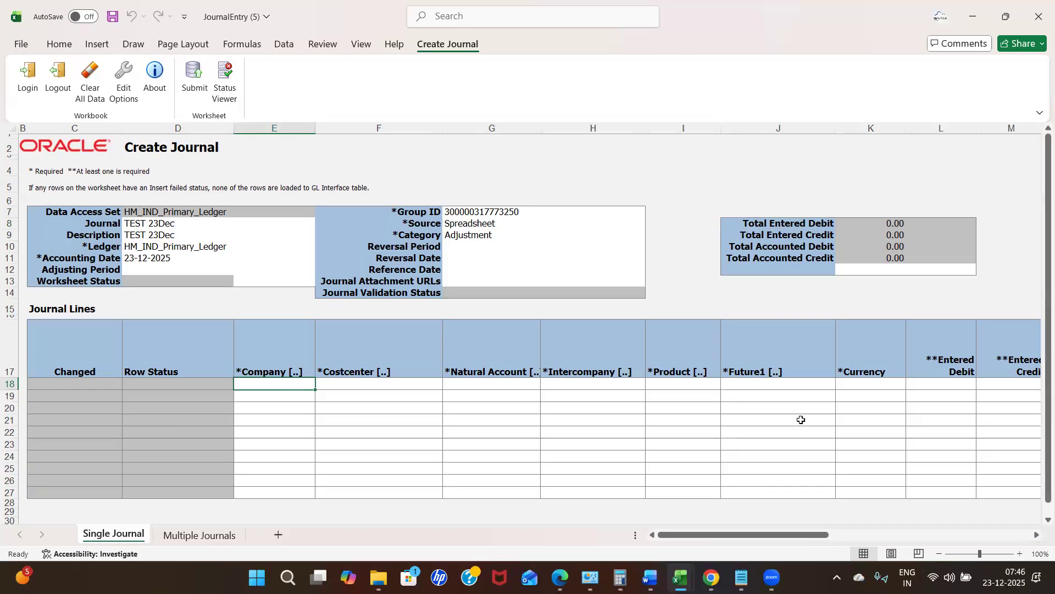
{"action": "mouse_move", "coordinate": [771, 533]}
{"action": "left_mouse_down"}
{"action": "mouse_move", "coordinate": [804, 536]}
{"action": "mouse_move", "coordinate": [775, 536]}
{"action": "left_mouse_up"}
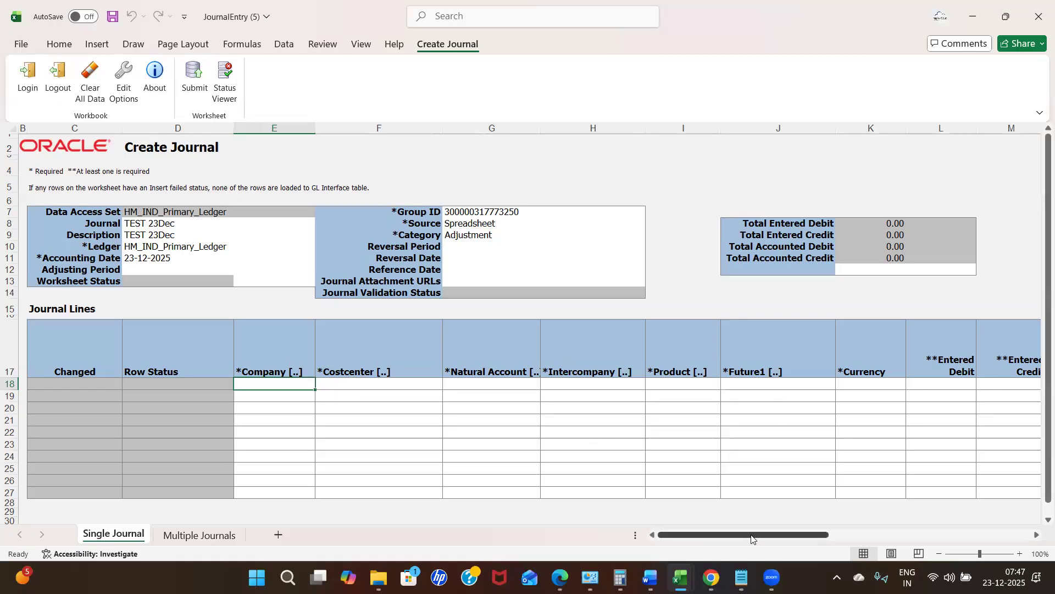
{"action": "left_click_drag", "start_coordinate": [752, 538], "coordinate": [785, 536]}
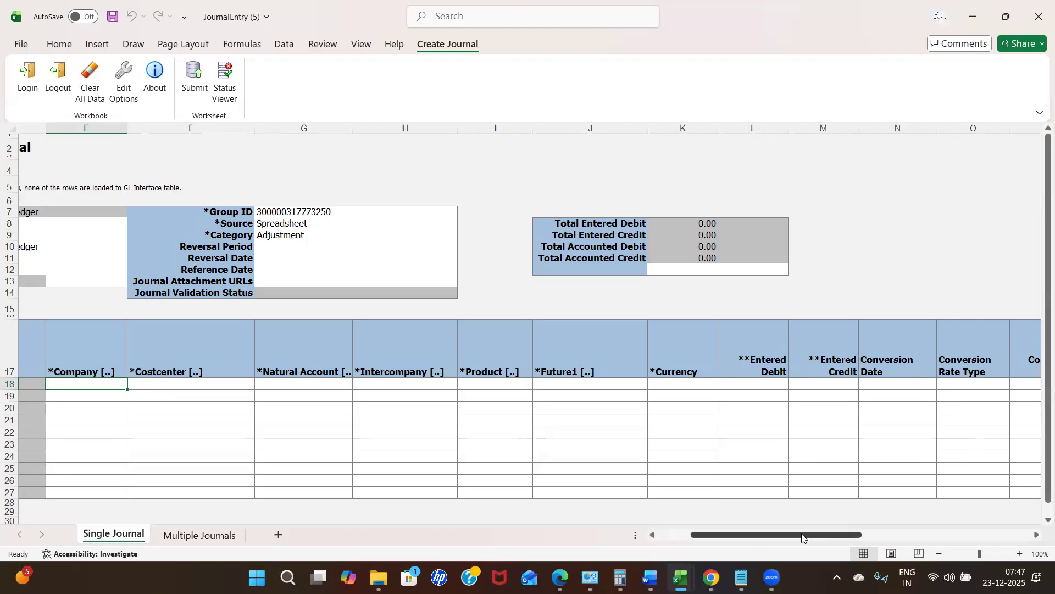
{"action": "left_click_drag", "start_coordinate": [831, 538], "coordinate": [988, 544]}
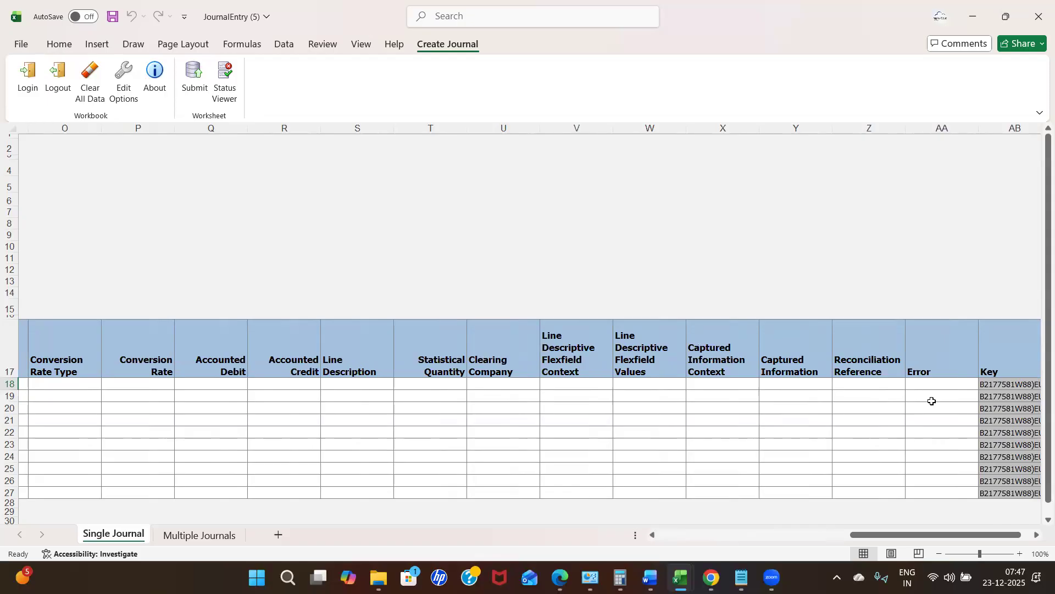
{"action": "left_click_drag", "start_coordinate": [861, 535], "coordinate": [657, 517]}
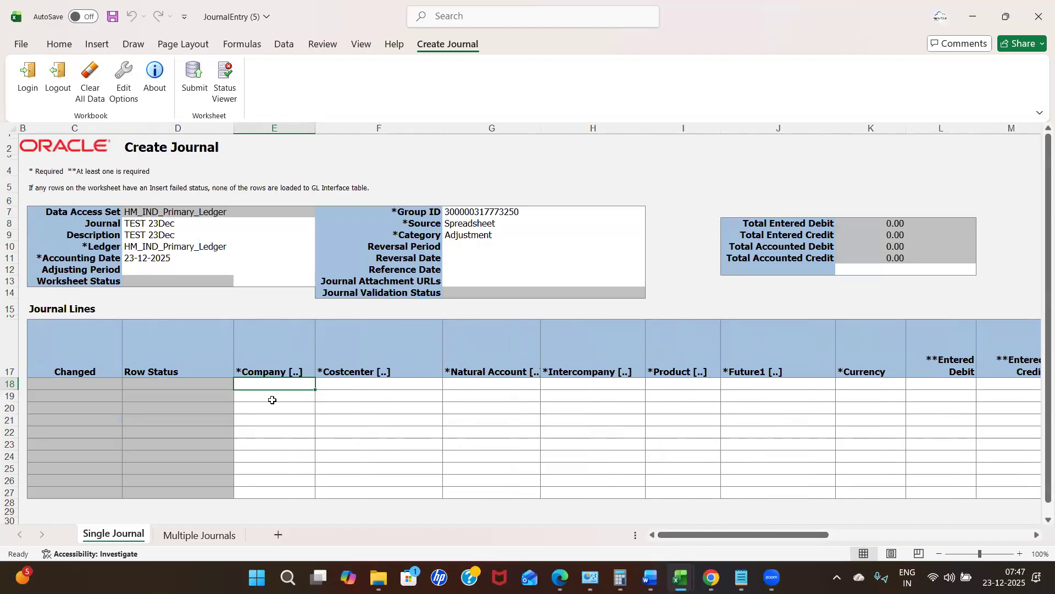
In row 18's account picker, set Company 1001, Costcenter 2222 and Natural Account 11000.
{"action": "double_click", "coordinate": [288, 384]}
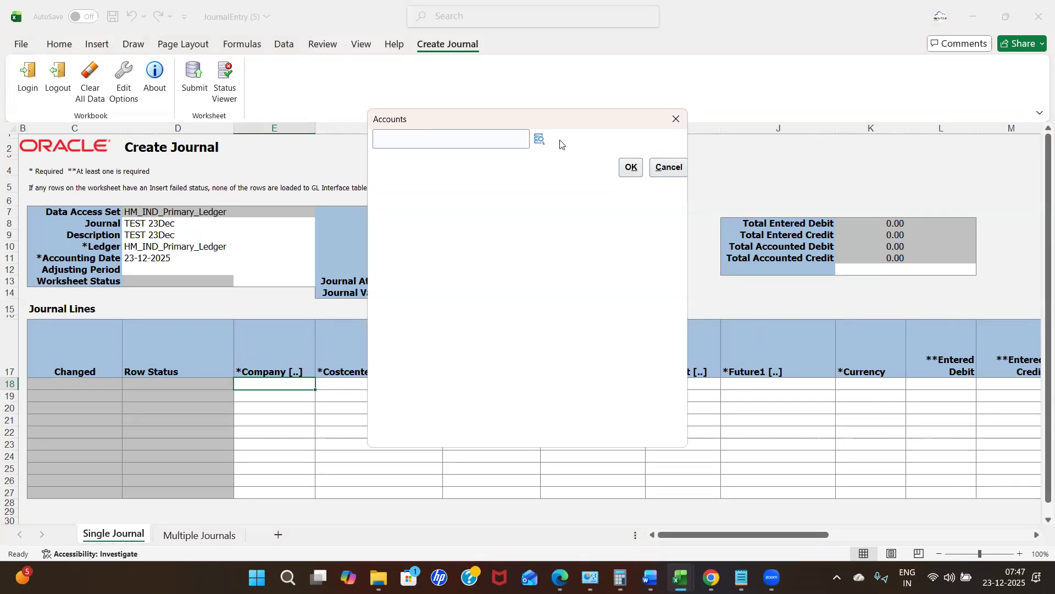
{"action": "left_click", "coordinate": [543, 143]}
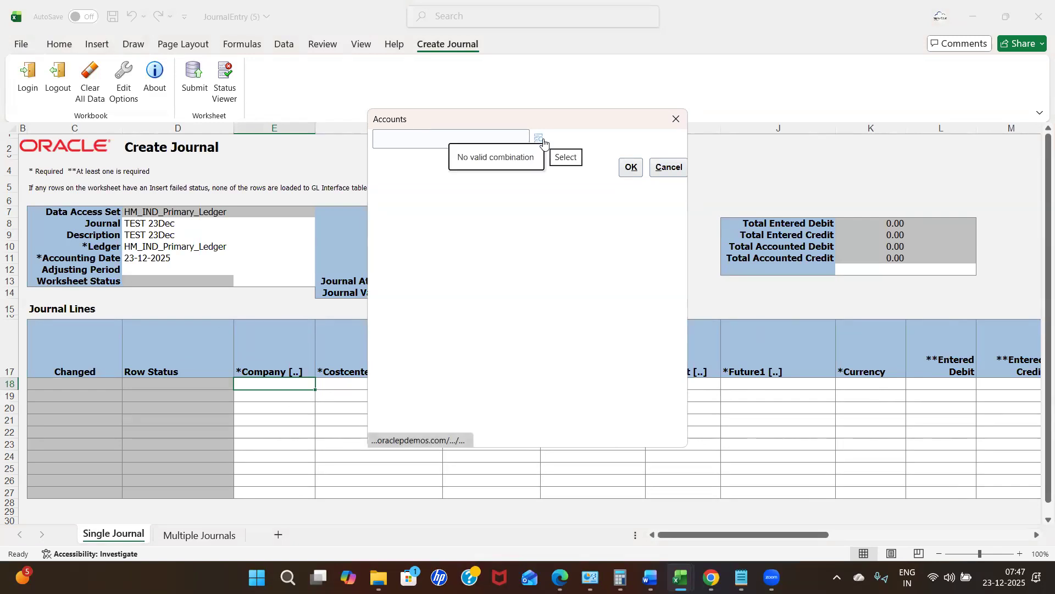
{"action": "left_click", "coordinate": [541, 141]}
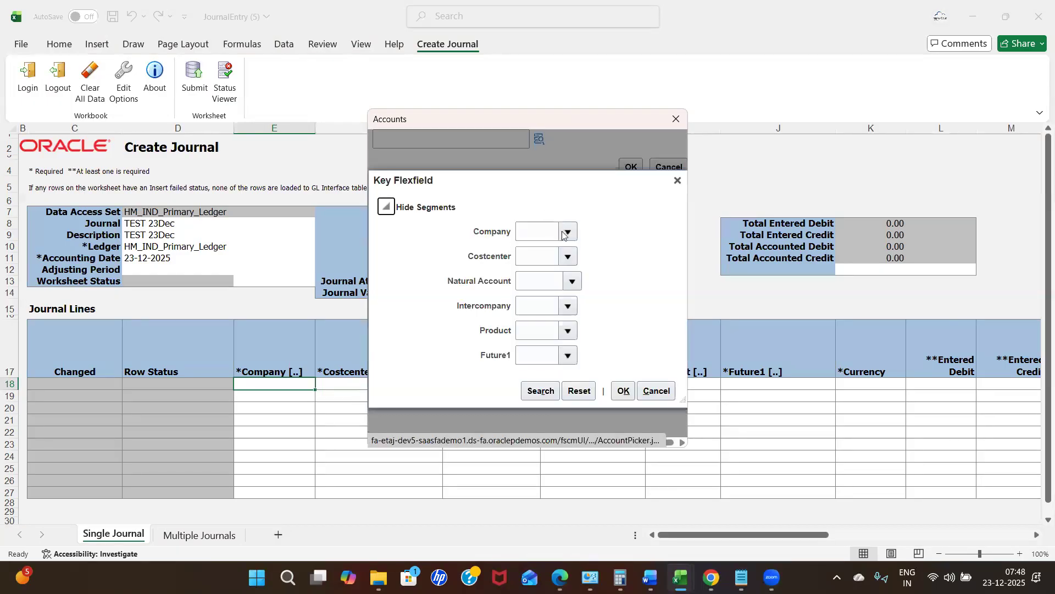
{"action": "left_click", "coordinate": [569, 233]}
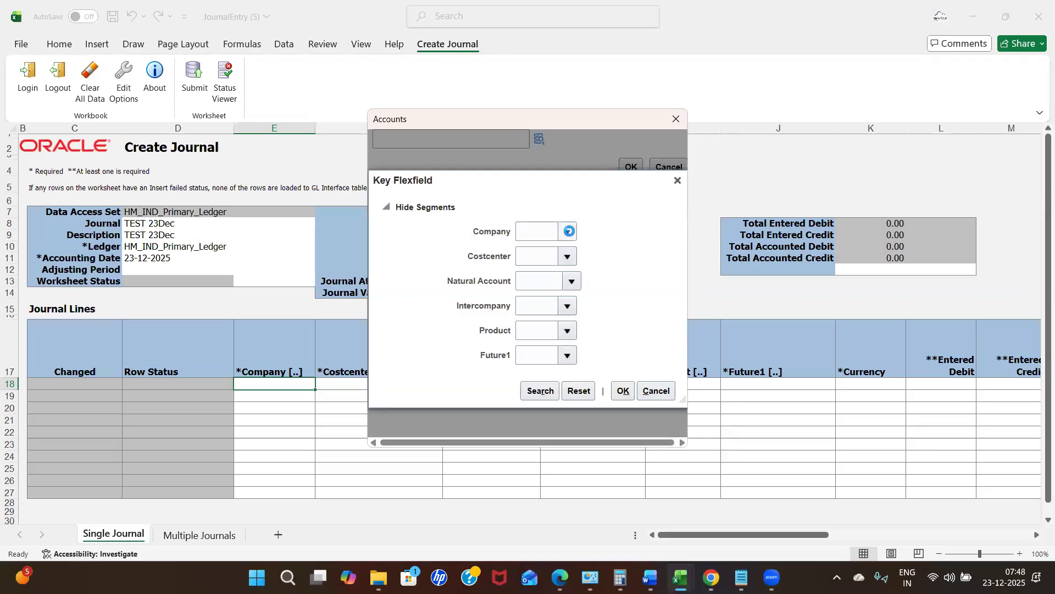
{"action": "left_click", "coordinate": [626, 258]}
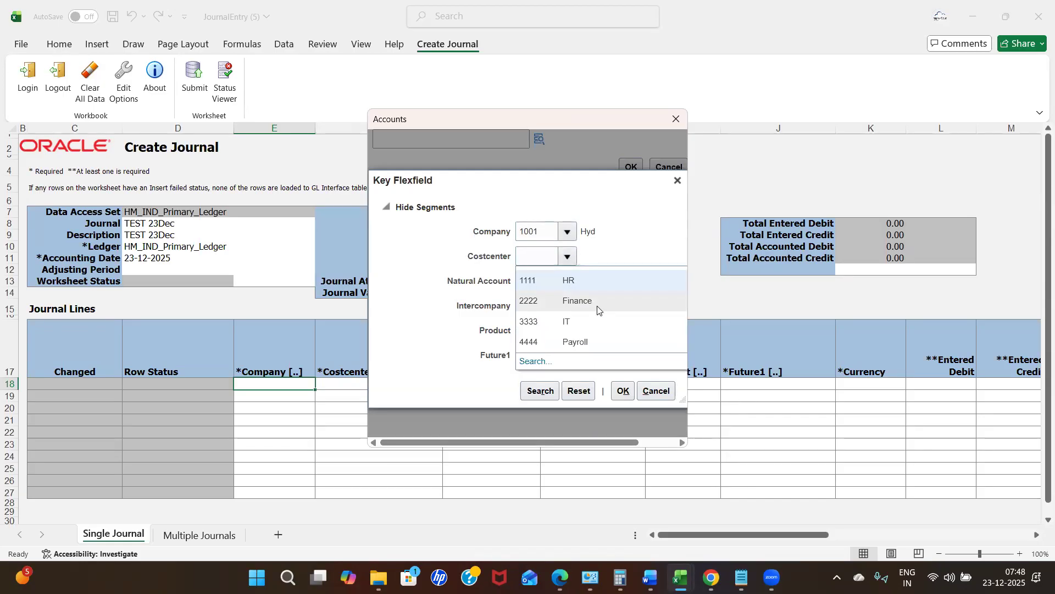
{"action": "left_click", "coordinate": [597, 305]}
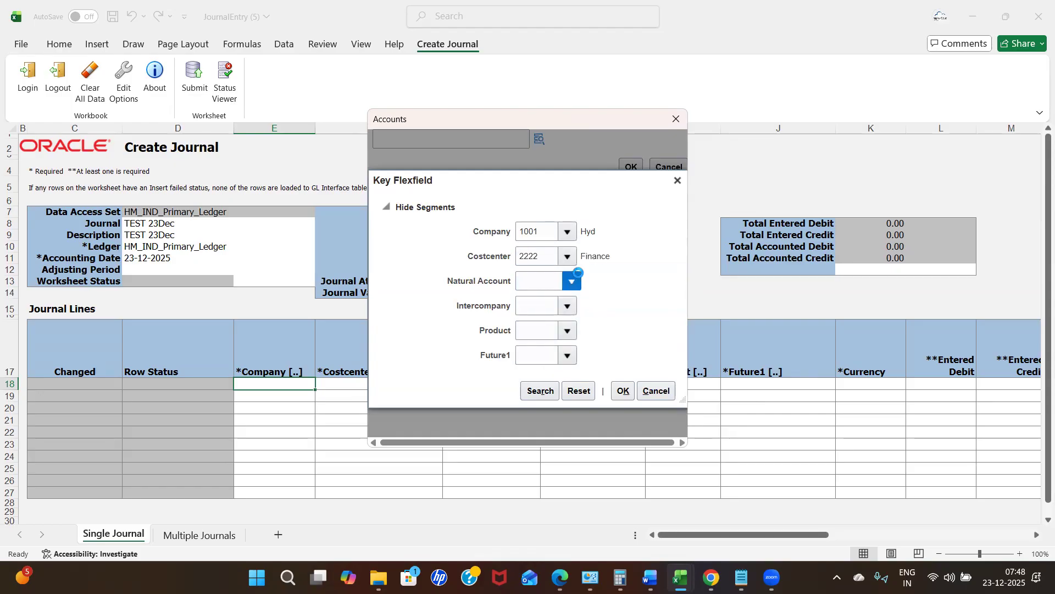
{"action": "left_click", "coordinate": [578, 277]}
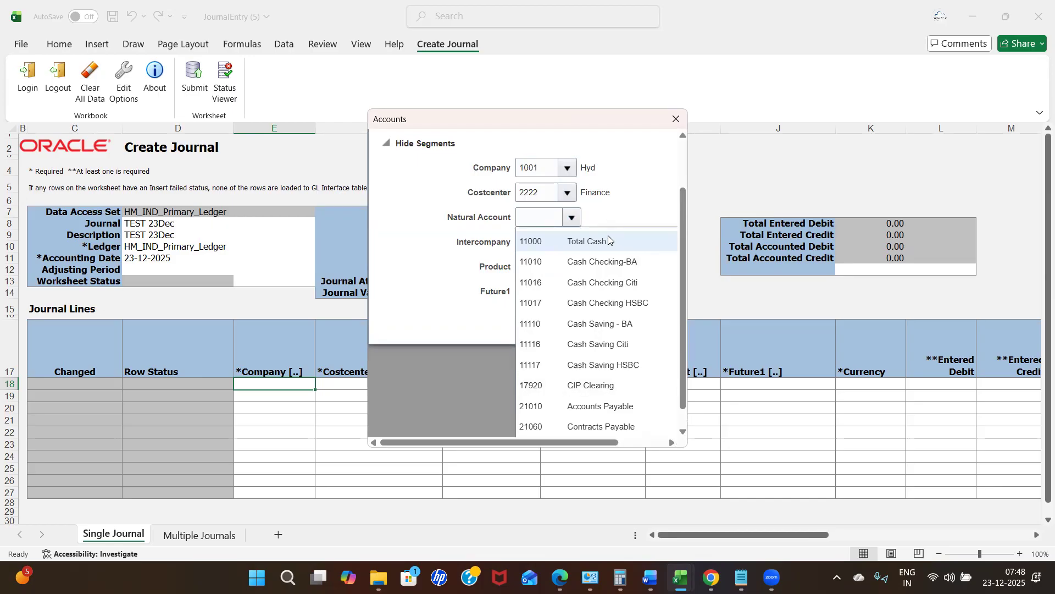
{"action": "left_click", "coordinate": [585, 243]}
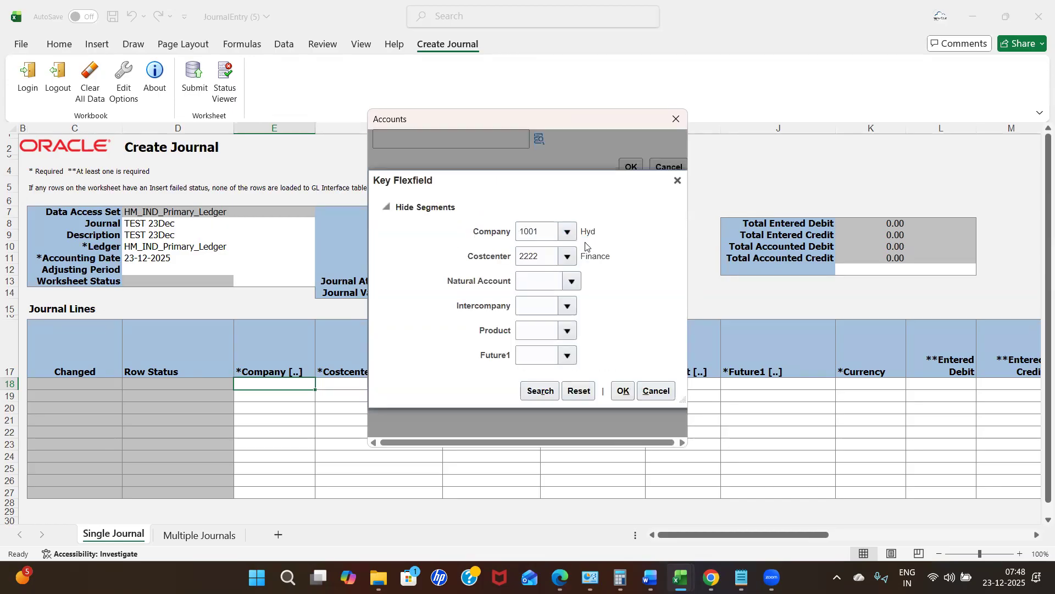
Set Intercompany 1001, Product 1000 and Future1 1000, then confirm the account combination.
{"action": "left_click", "coordinate": [569, 306]}
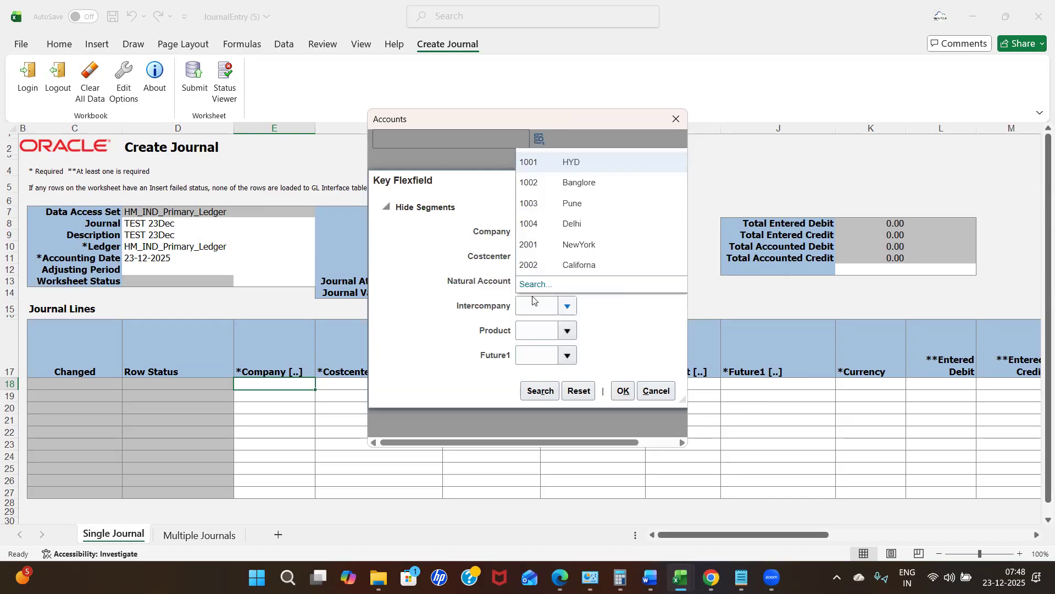
{"action": "left_click", "coordinate": [590, 205]}
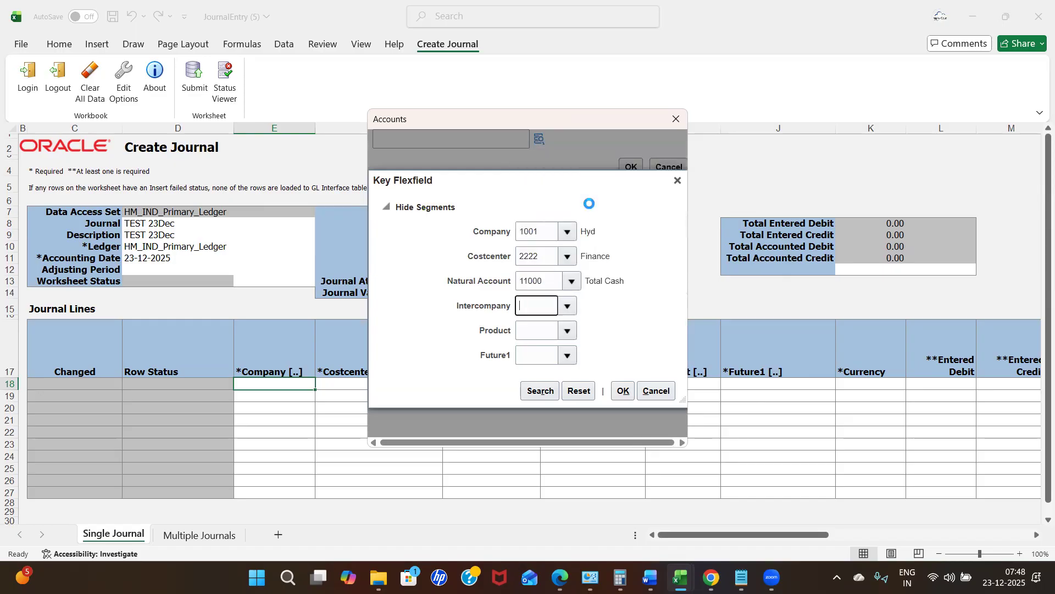
{"action": "left_click", "coordinate": [568, 306]}
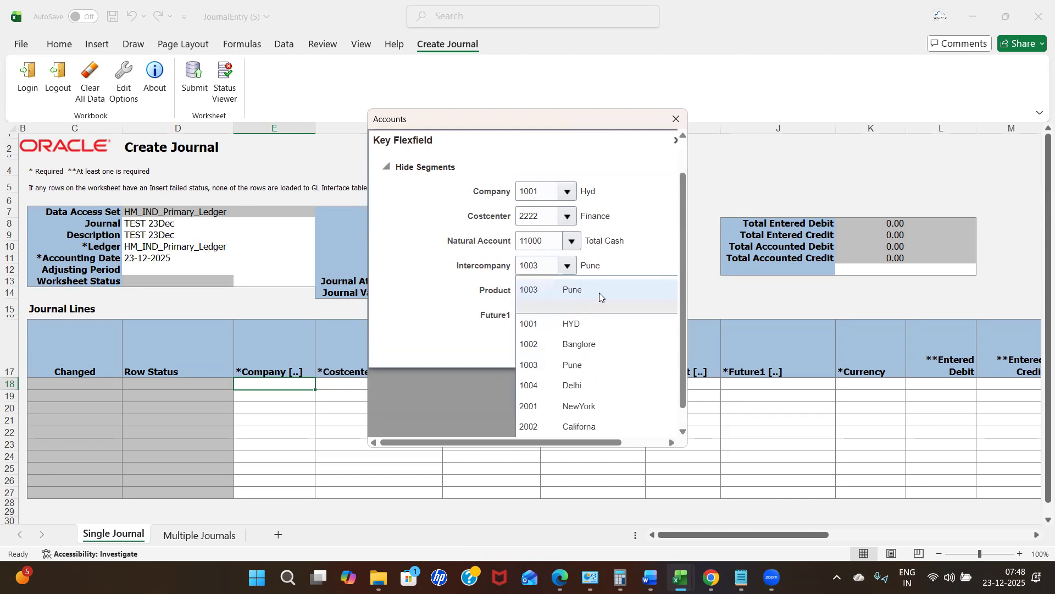
{"action": "left_click", "coordinate": [578, 323]}
{"action": "left_click", "coordinate": [568, 331]}
{"action": "left_click", "coordinate": [569, 352]}
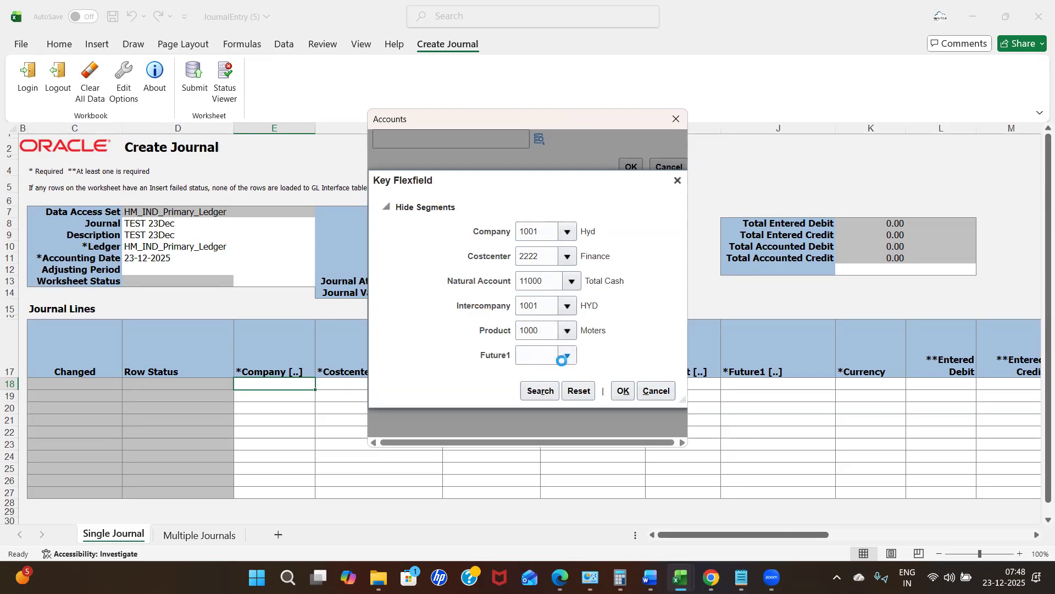
{"action": "left_click", "coordinate": [569, 379]}
{"action": "left_click", "coordinate": [627, 395]}
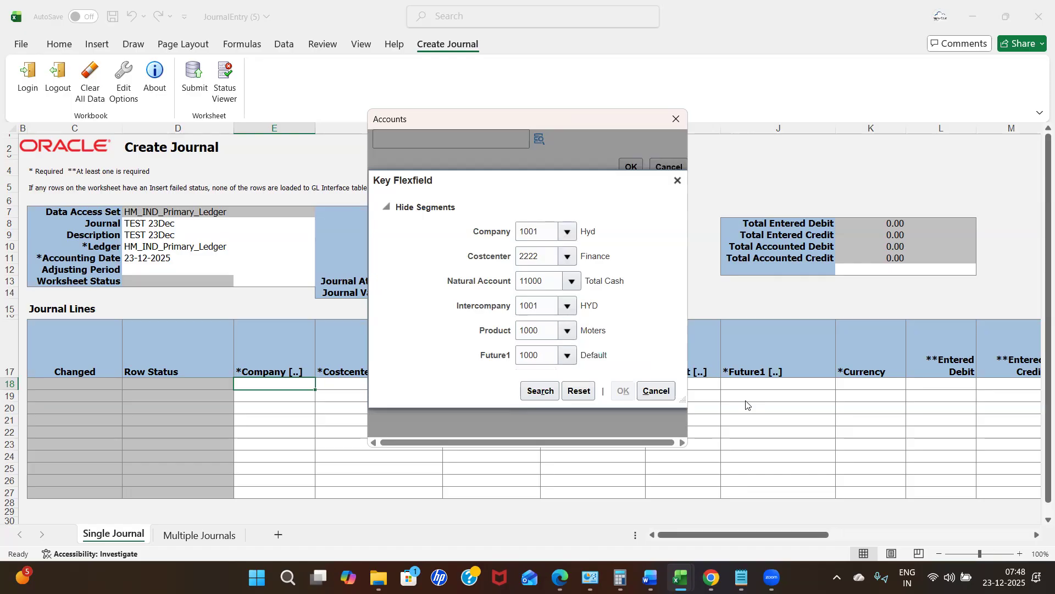
{"action": "left_click", "coordinate": [632, 167]}
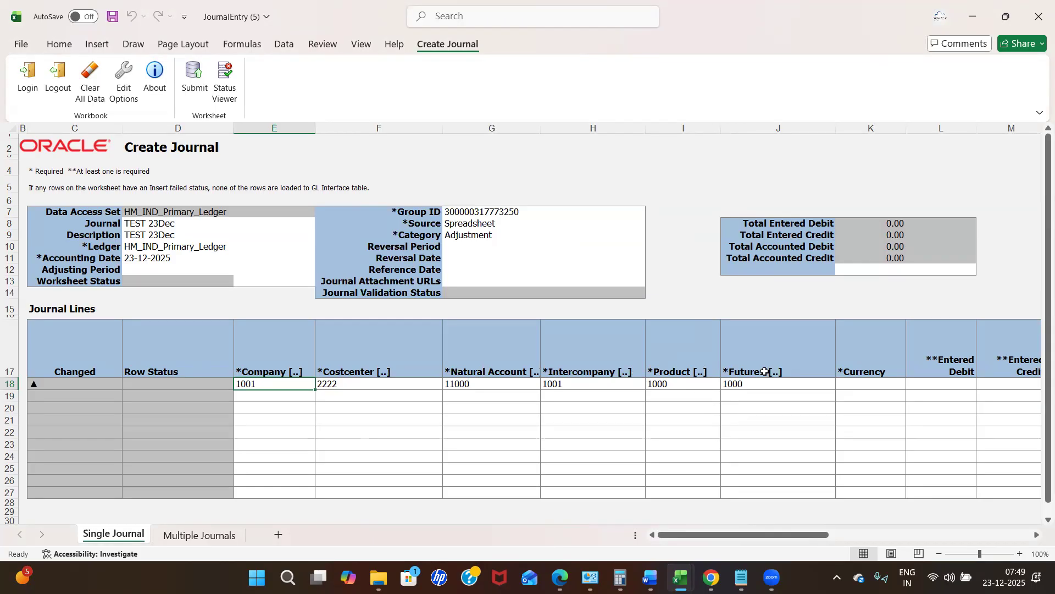
Move to row 18's Currency cell K18 and open its Currency lookup.
{"action": "left_click", "coordinate": [790, 385]}
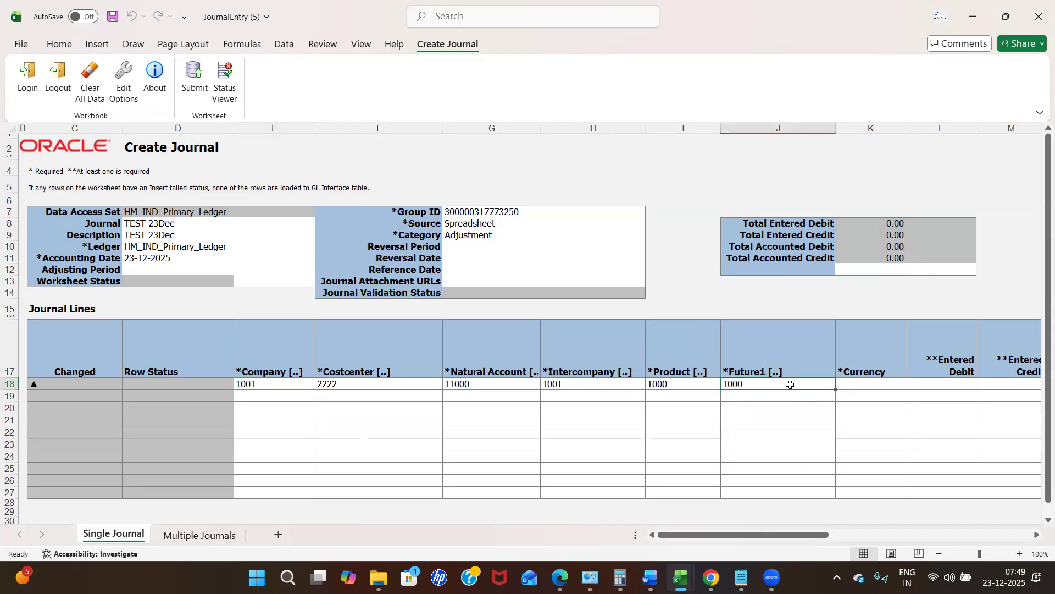
{"action": "key", "text": "Tab"}
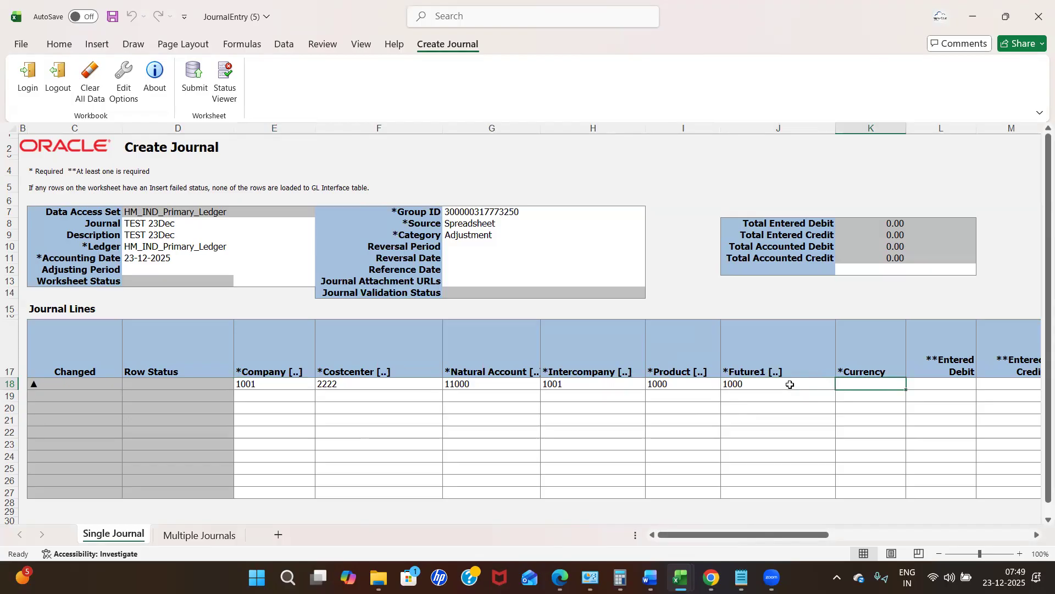
{"action": "double_click", "coordinate": [873, 385]}
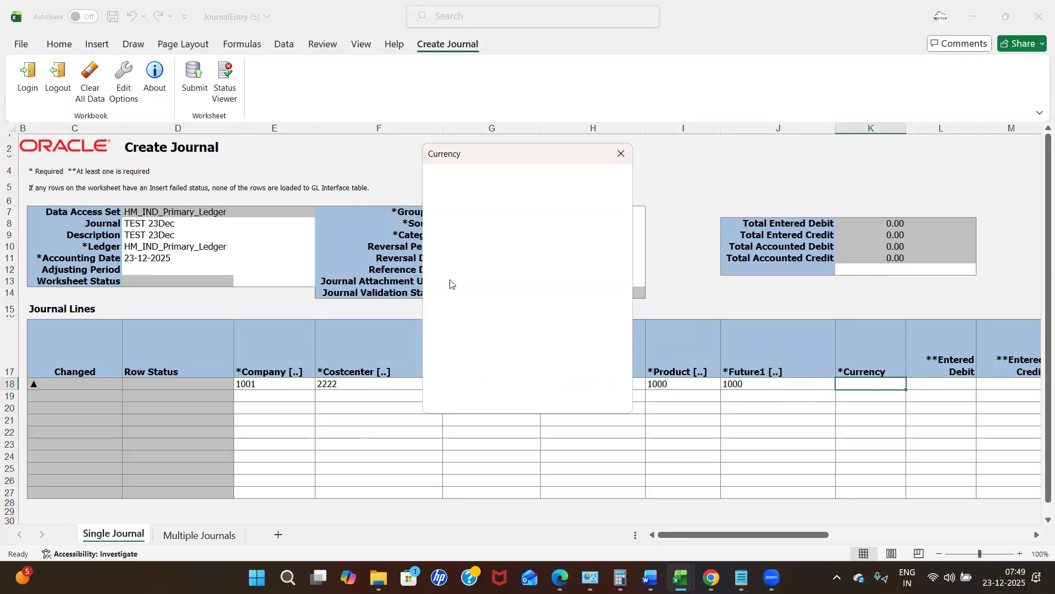
Search for INR and select Indian Rupee as the first line's currency.
{"action": "left_click", "coordinate": [525, 220]}
{"action": "type", "text": "INR"}
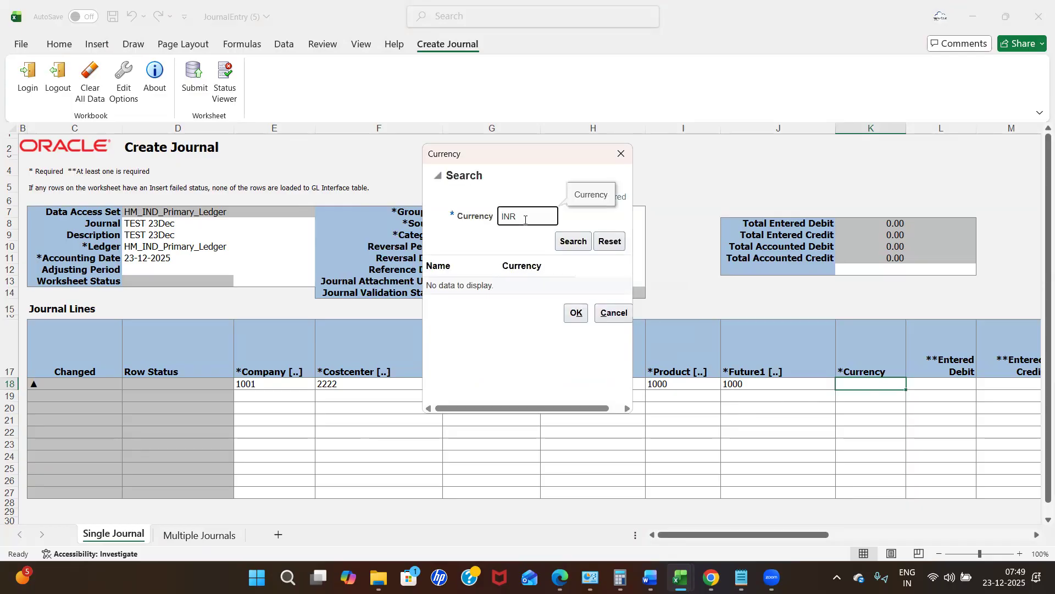
{"action": "key", "text": "Return"}
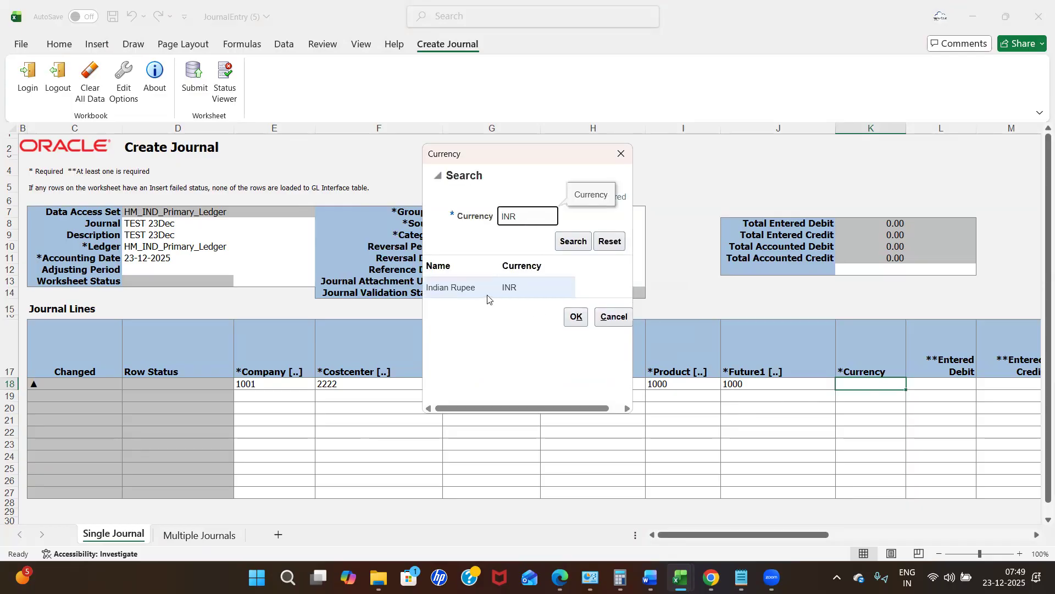
{"action": "left_click", "coordinate": [576, 319]}
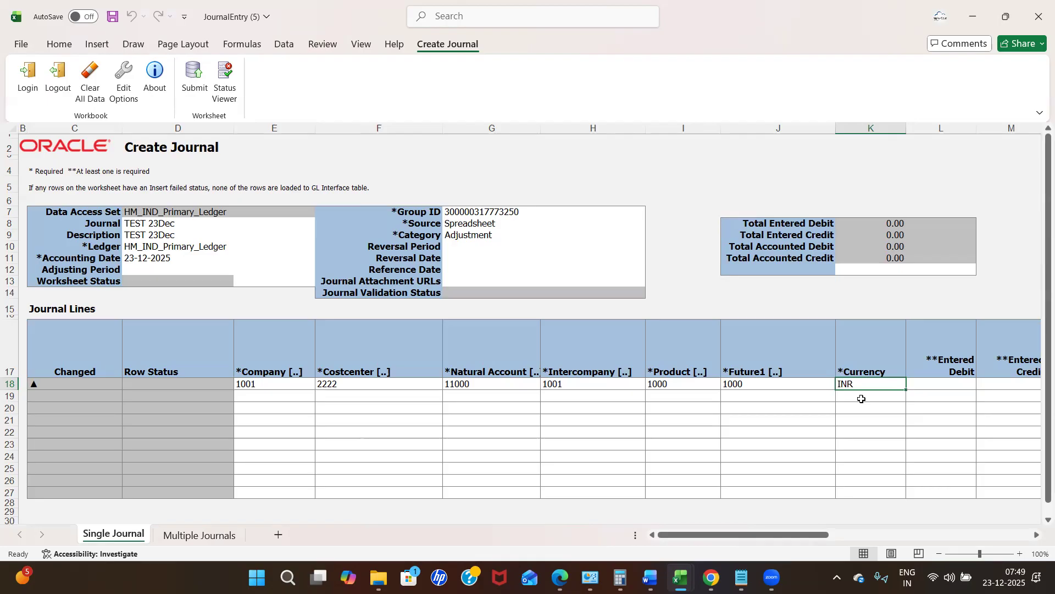
{"action": "key", "text": "Tab"}
{"action": "key", "text": "Tab"}
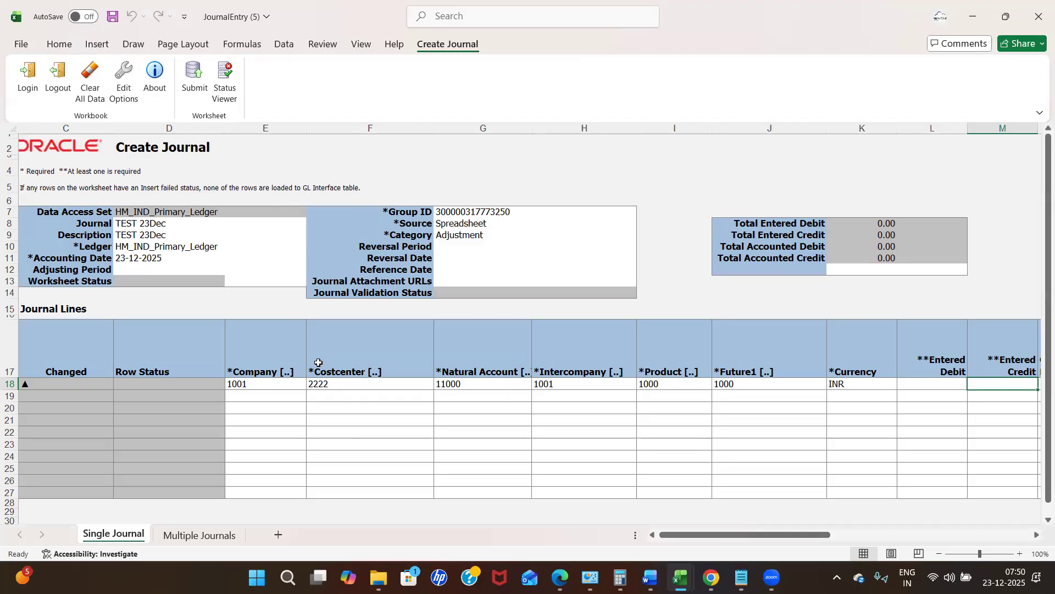
{"action": "key", "text": "Tab"}
{"action": "key", "text": "Tab"}
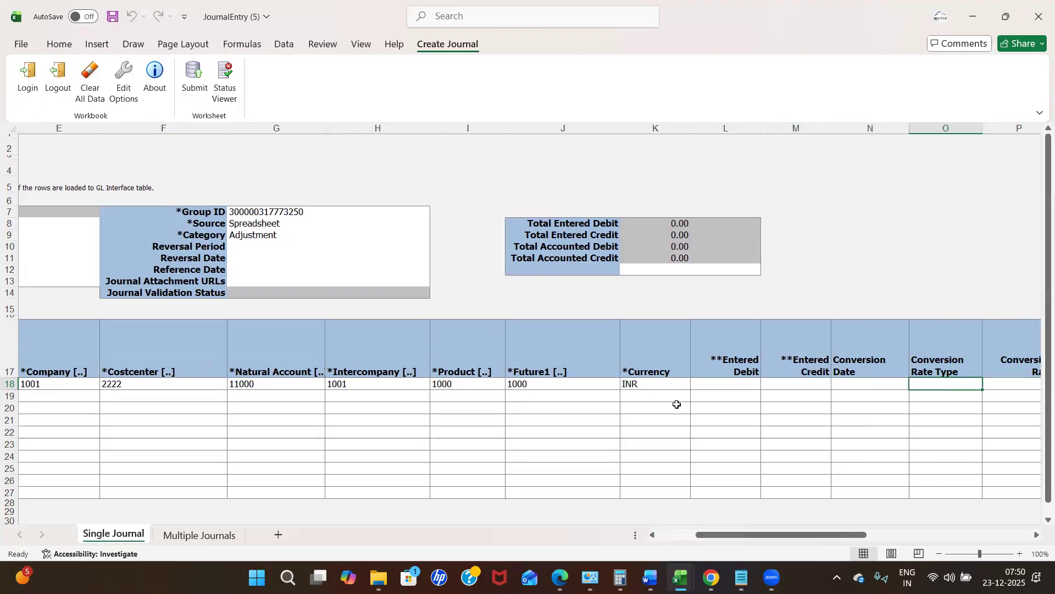
Enter a 100.00 debit on the first journal line in L18.
{"action": "left_click", "coordinate": [738, 384]}
{"action": "type", "text": "100"}
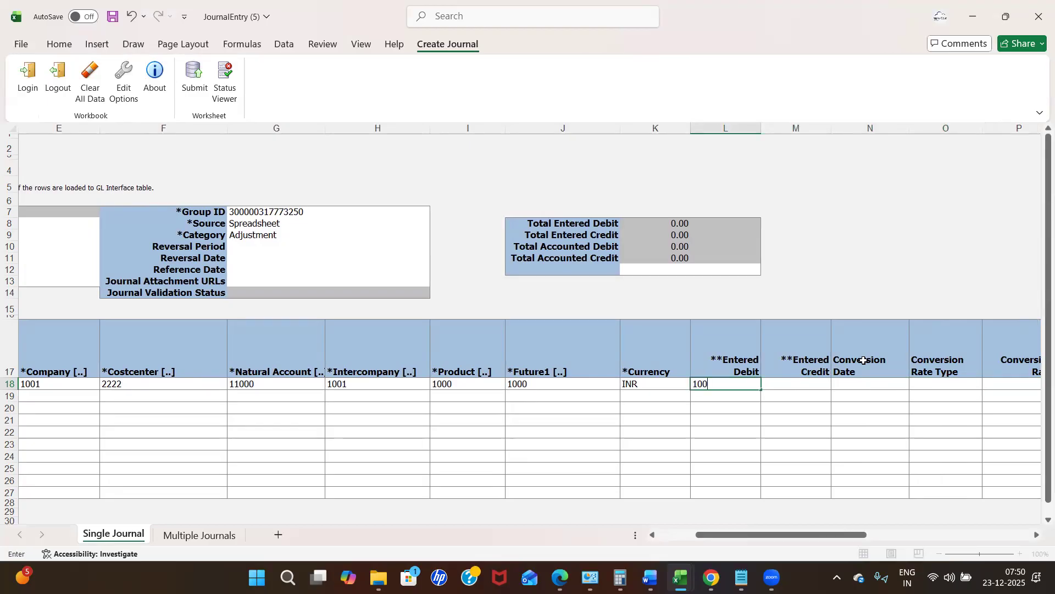
{"action": "left_click", "coordinate": [812, 389]}
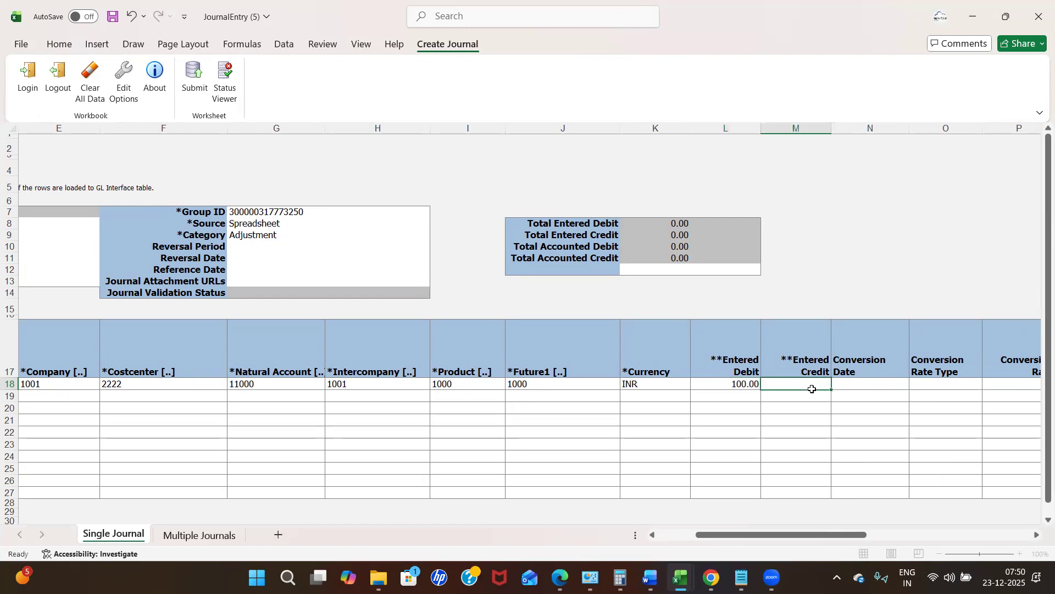
{"action": "left_click", "coordinate": [746, 386]}
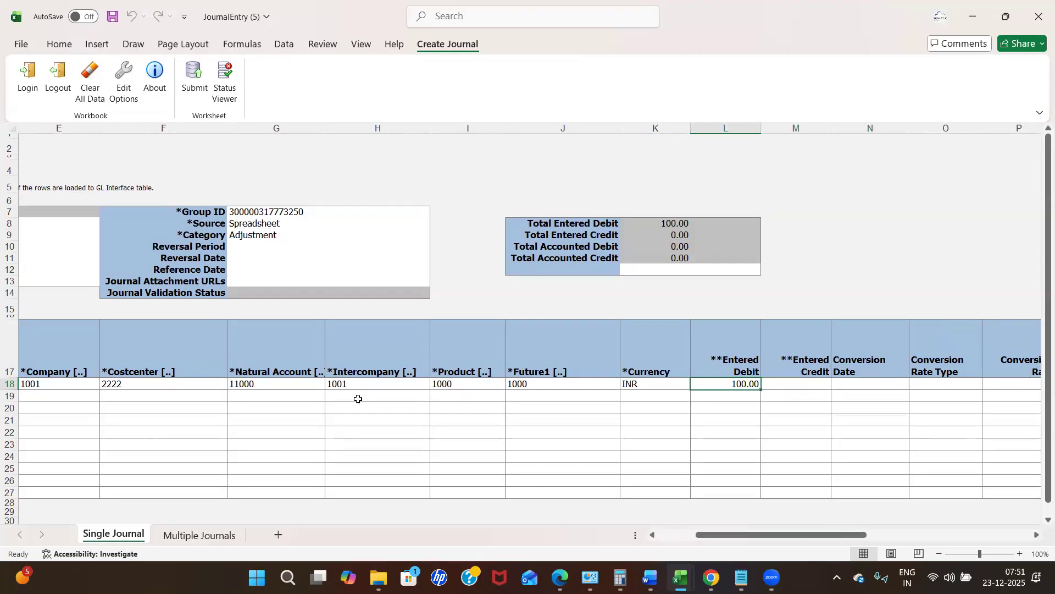
Enter a 100.00 credit in M19 on the second line and return to its start.
{"action": "left_click", "coordinate": [771, 396]}
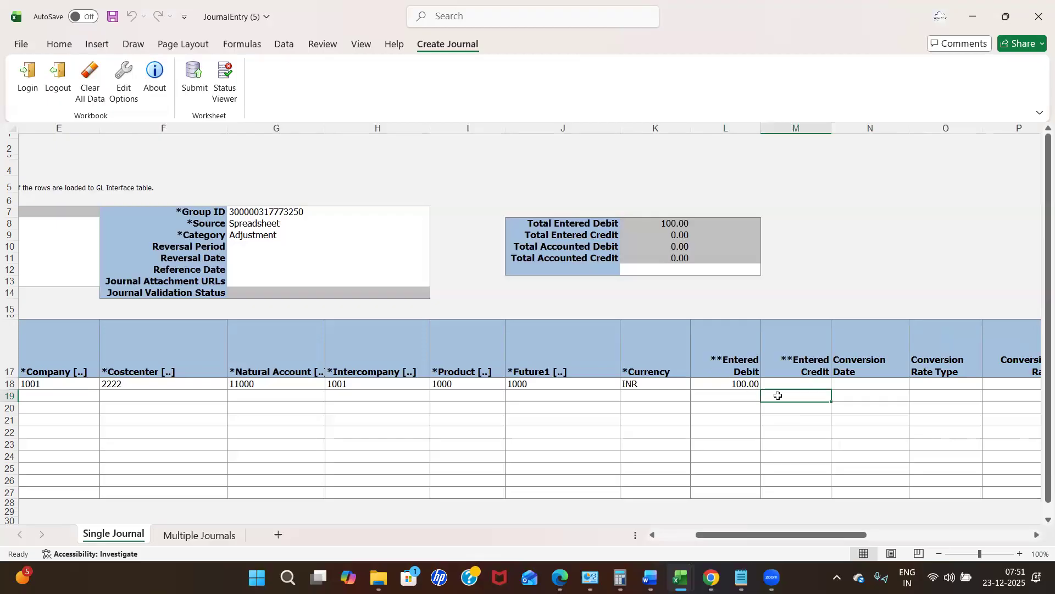
{"action": "left_click", "coordinate": [736, 384]}
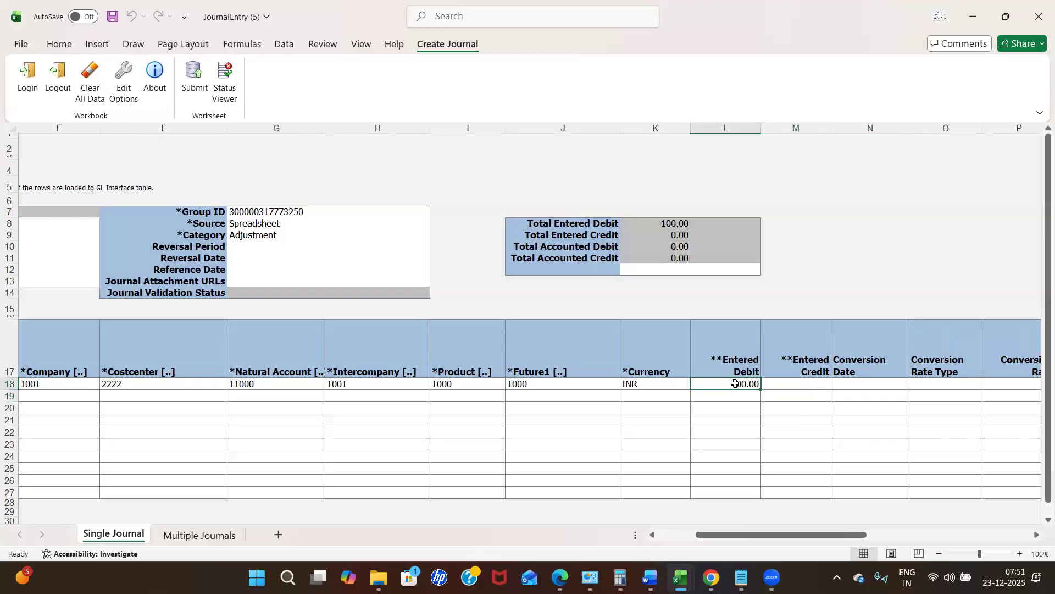
{"action": "left_click", "coordinate": [783, 401]}
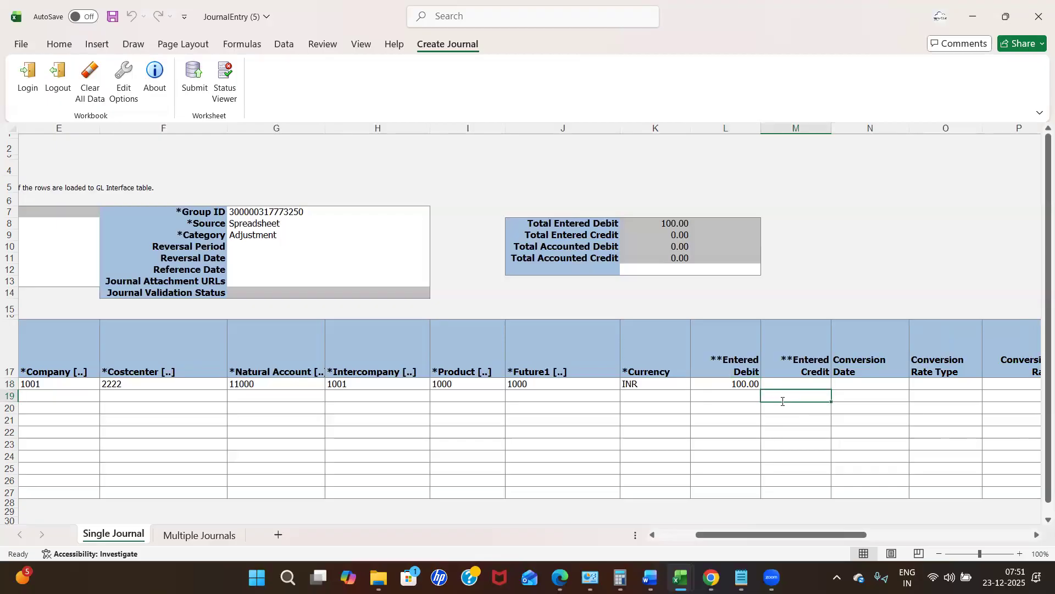
{"action": "type", "text": "100"}
{"action": "left_click", "coordinate": [857, 436]}
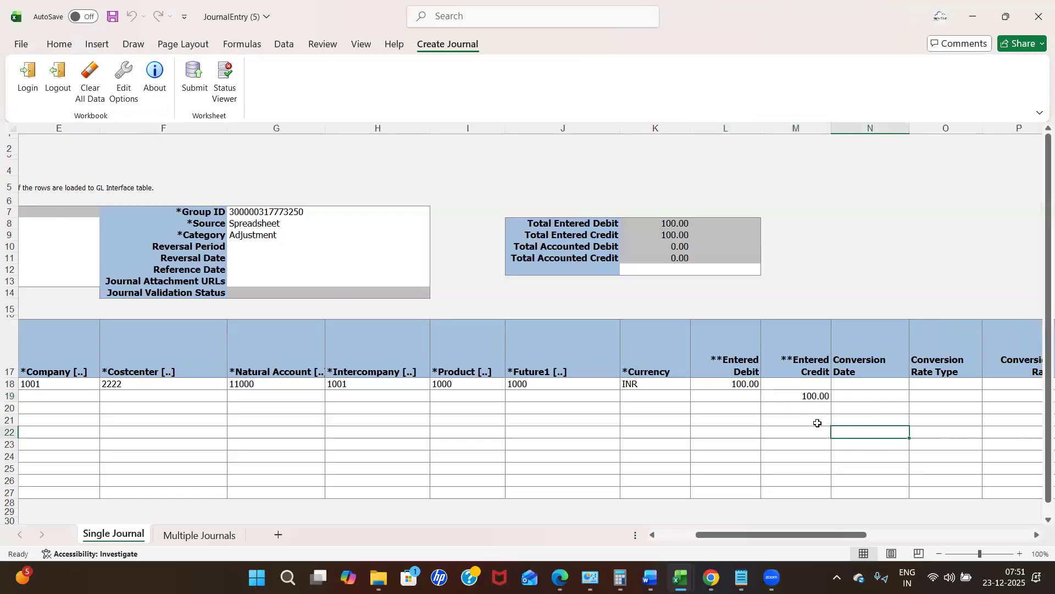
{"action": "left_click", "coordinate": [731, 402]}
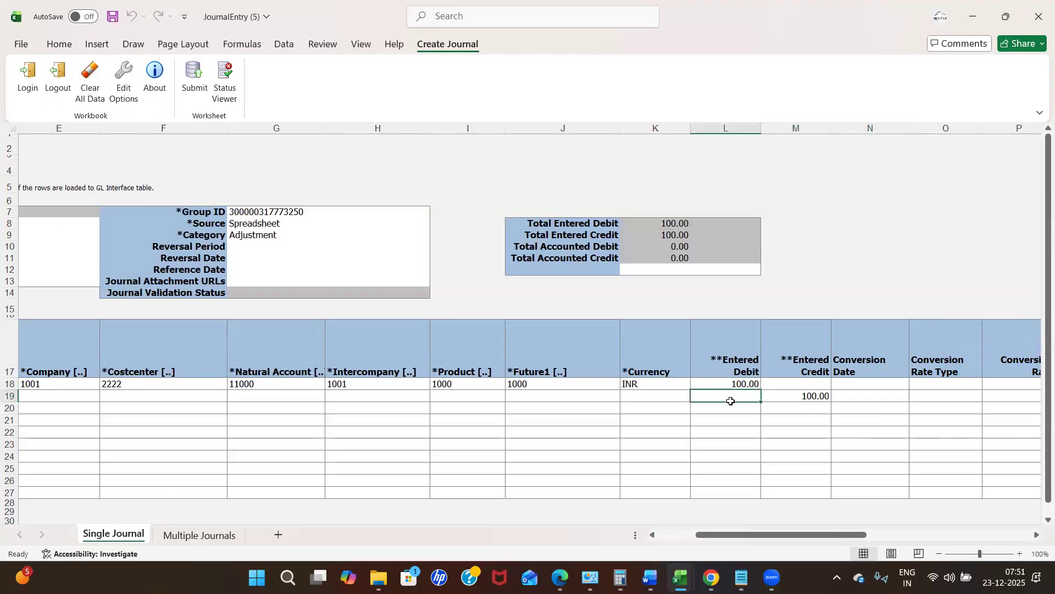
{"action": "key", "text": "Left"}
{"action": "key", "text": "Left"}
{"action": "key", "text": "Left"}
{"action": "key", "text": "Left"}
{"action": "key", "text": "Left"}
{"action": "key", "text": "Left"}
{"action": "key", "text": "Left"}
{"action": "key", "text": "Left"}
{"action": "key", "text": "Left"}
{"action": "key", "text": "Left"}
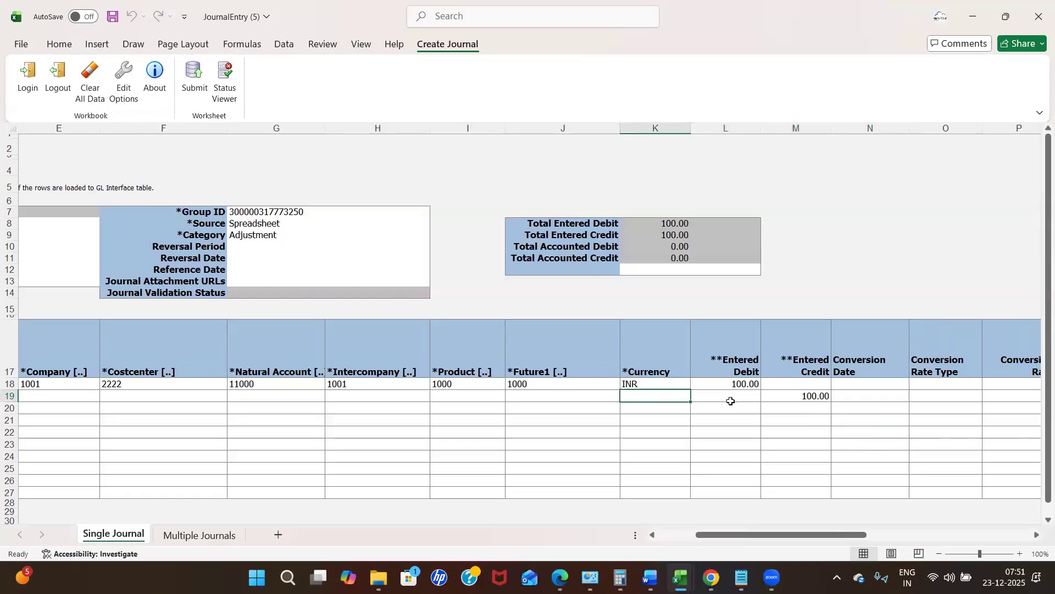
{"action": "left_click_drag", "start_coordinate": [277, 385], "coordinate": [632, 400]}
{"action": "left_click_drag", "start_coordinate": [712, 400], "coordinate": [872, 377]}
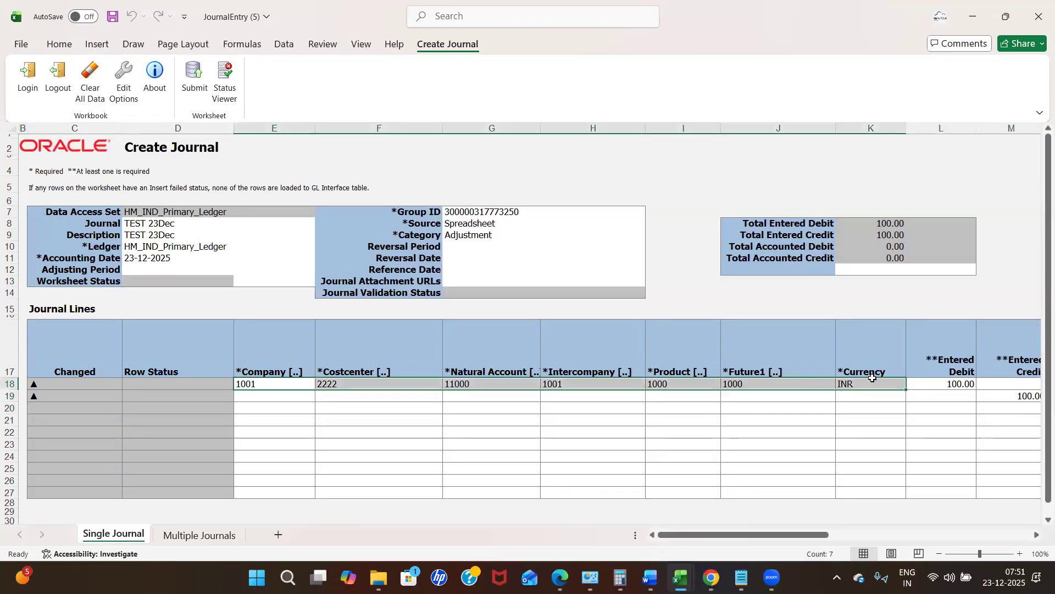
{"action": "key", "text": "ctrl+c"}
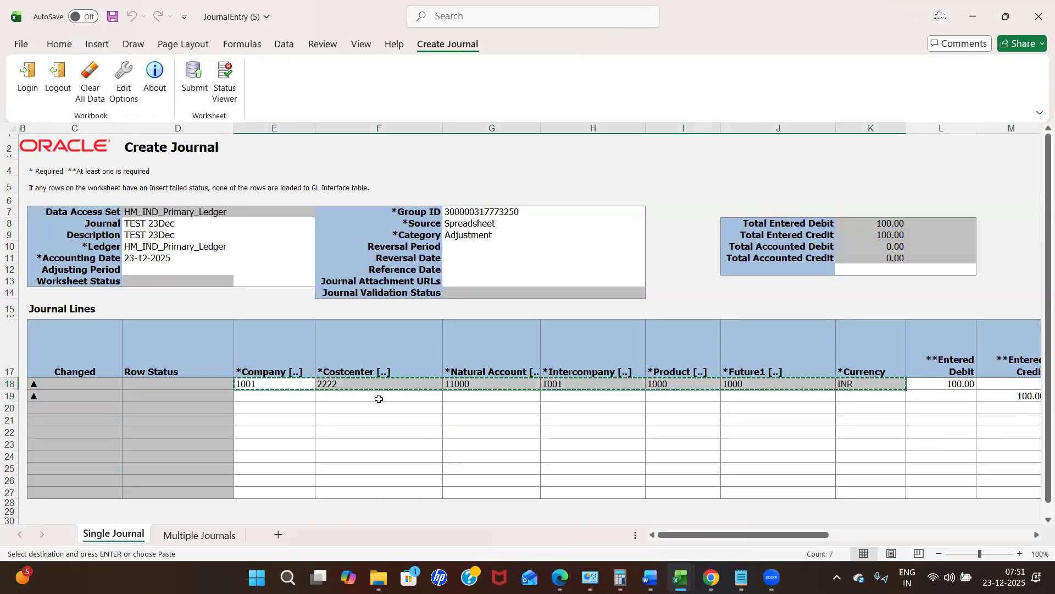
{"action": "left_click", "coordinate": [277, 396]}
{"action": "key", "text": "Return"}
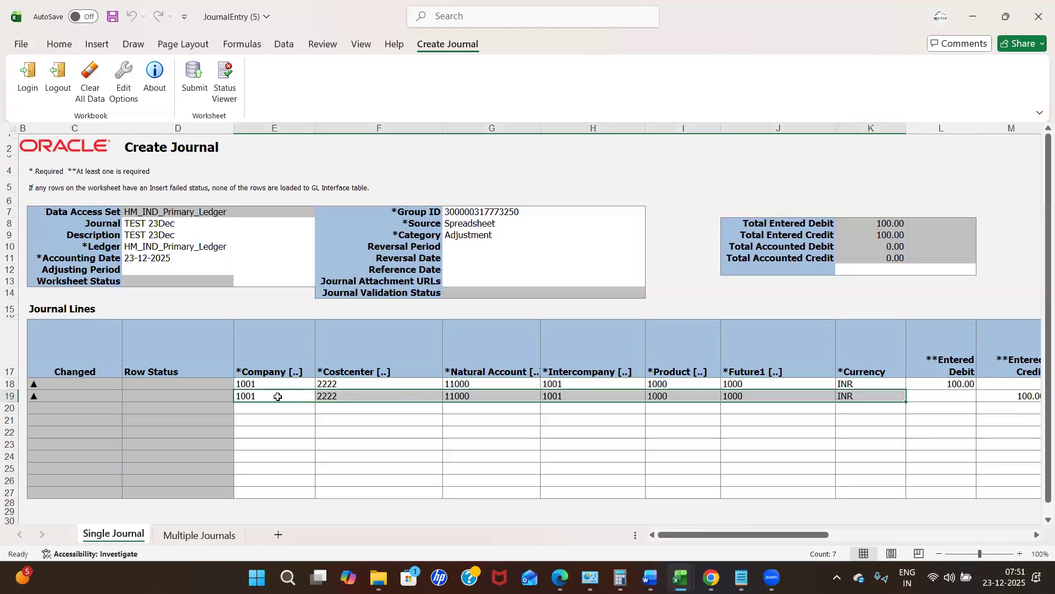
{"action": "left_click", "coordinate": [627, 442]}
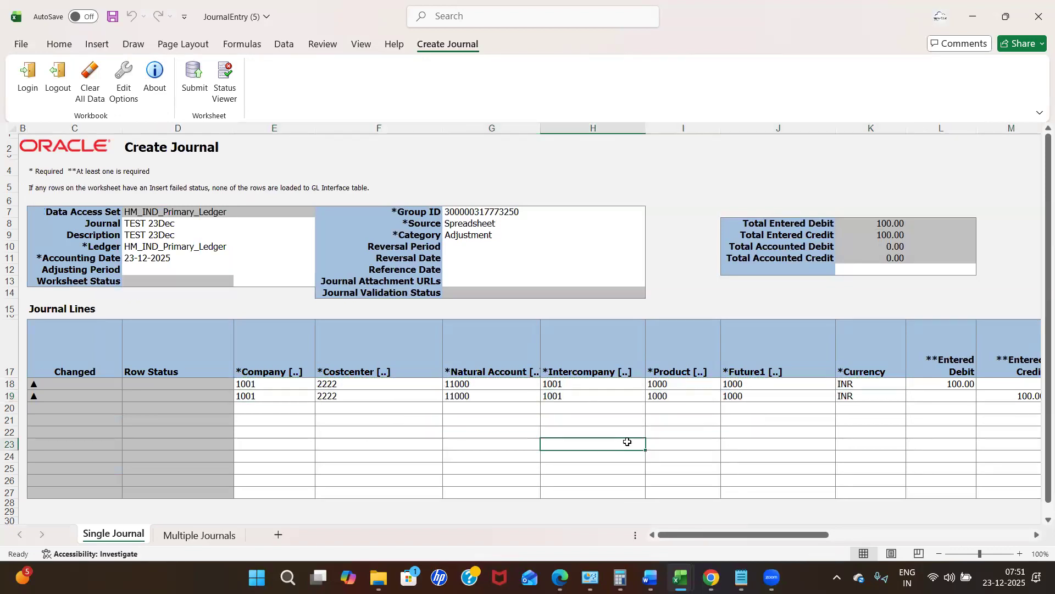
{"action": "left_click", "coordinate": [482, 383]}
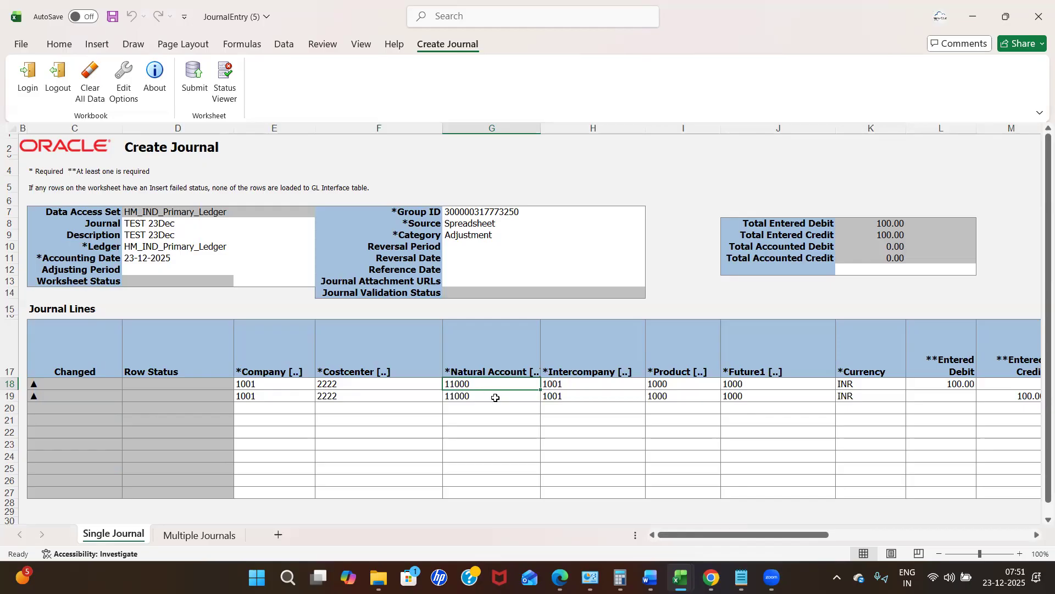
Set row 19's natural account segment to 11017 Cash Checking HSBC through the account lookup.
{"action": "left_click", "coordinate": [496, 397]}
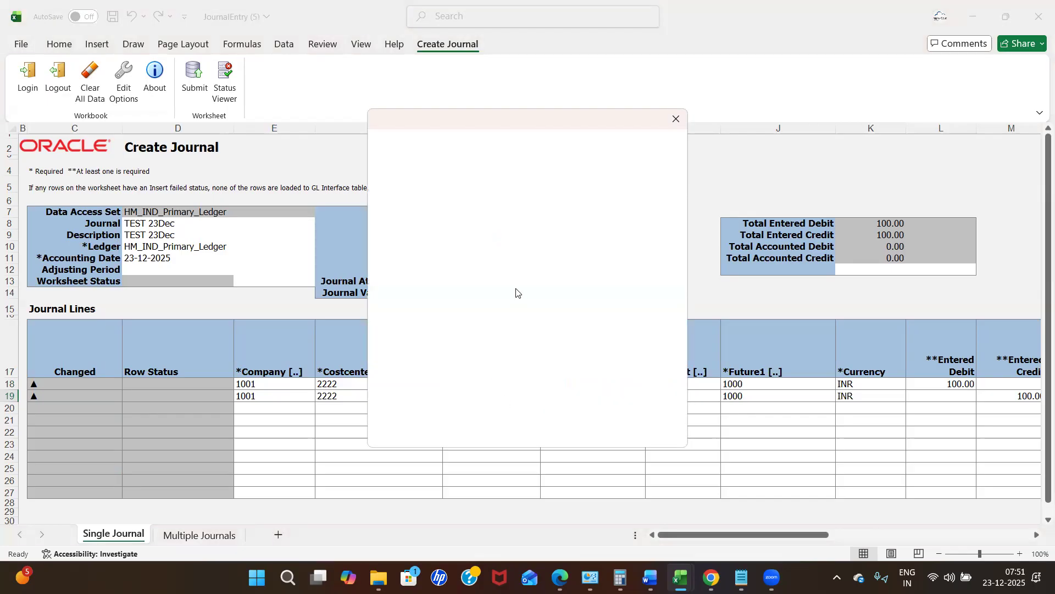
{"action": "left_click", "coordinate": [541, 141]}
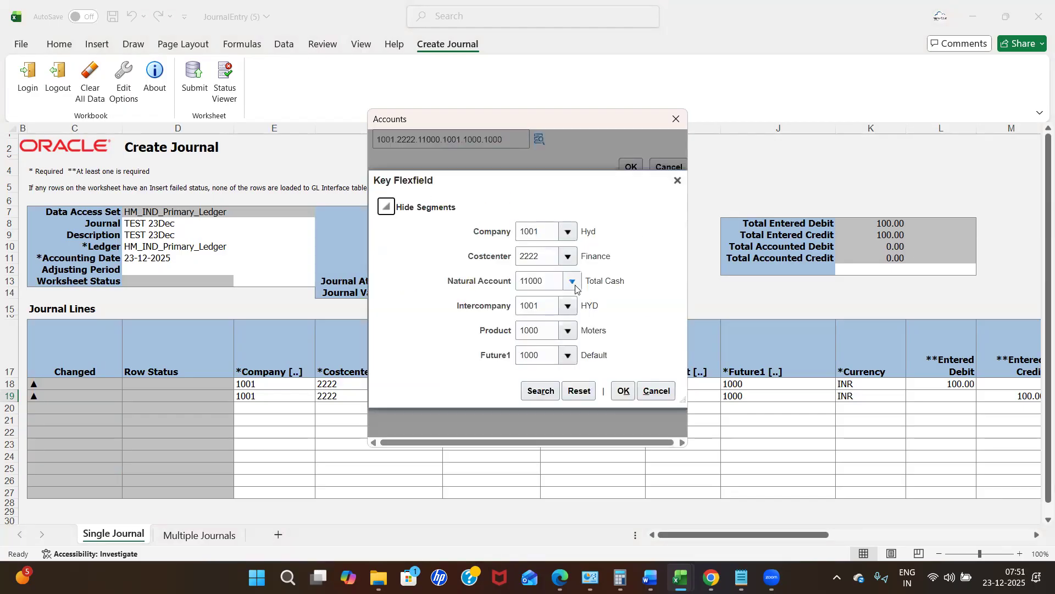
{"action": "left_click", "coordinate": [572, 282]}
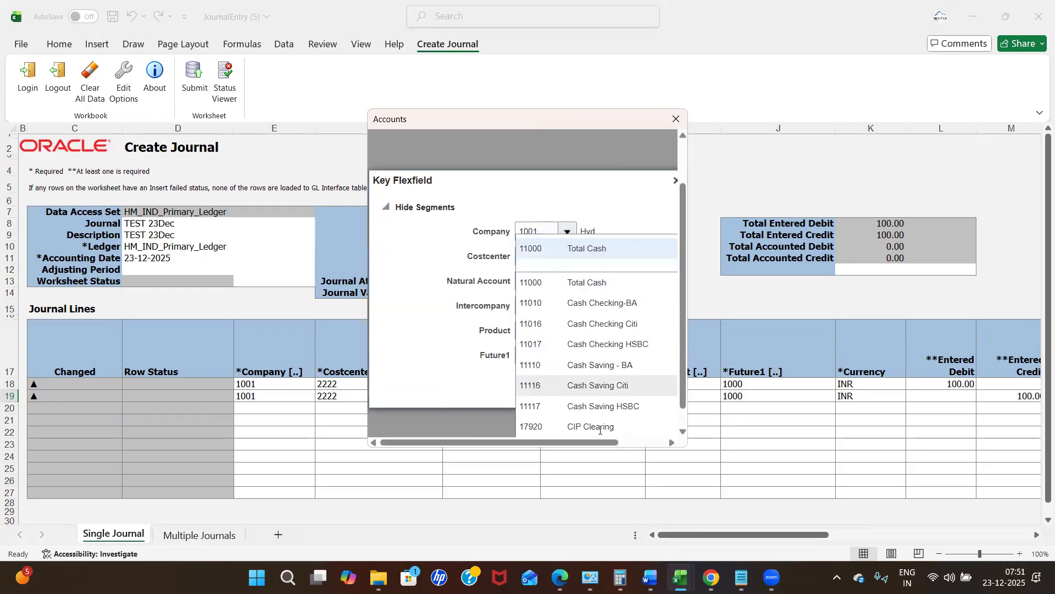
{"action": "left_click", "coordinate": [687, 428]}
{"action": "left_click", "coordinate": [687, 429]}
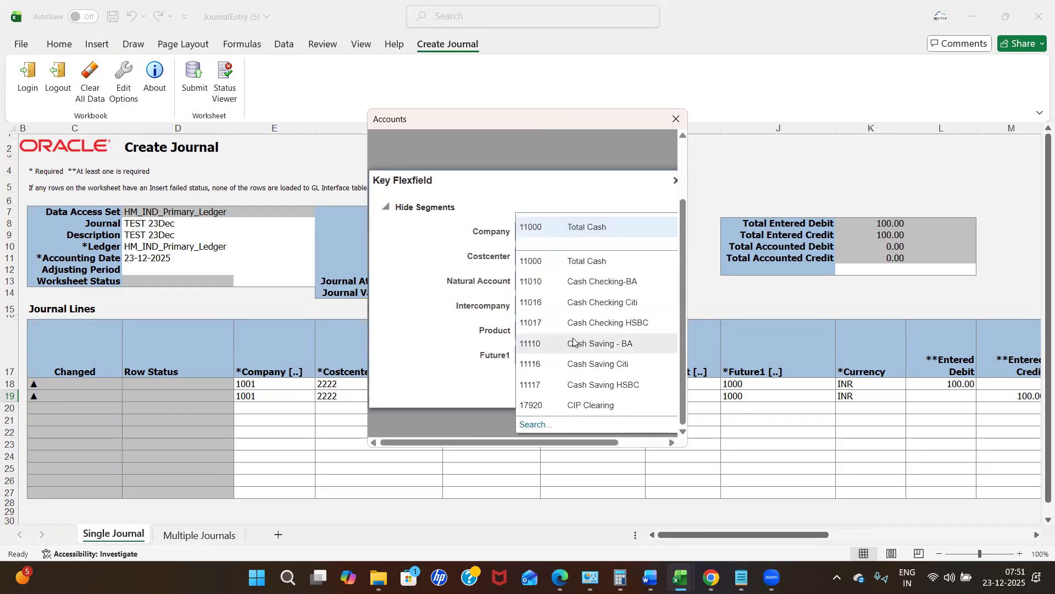
{"action": "left_click", "coordinate": [599, 326]}
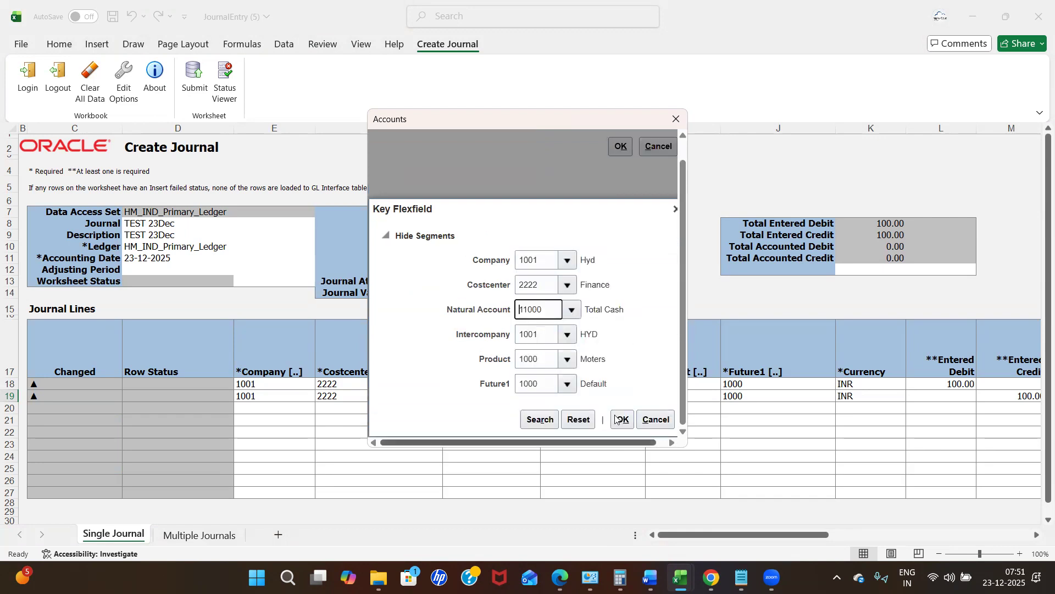
{"action": "left_click", "coordinate": [626, 392]}
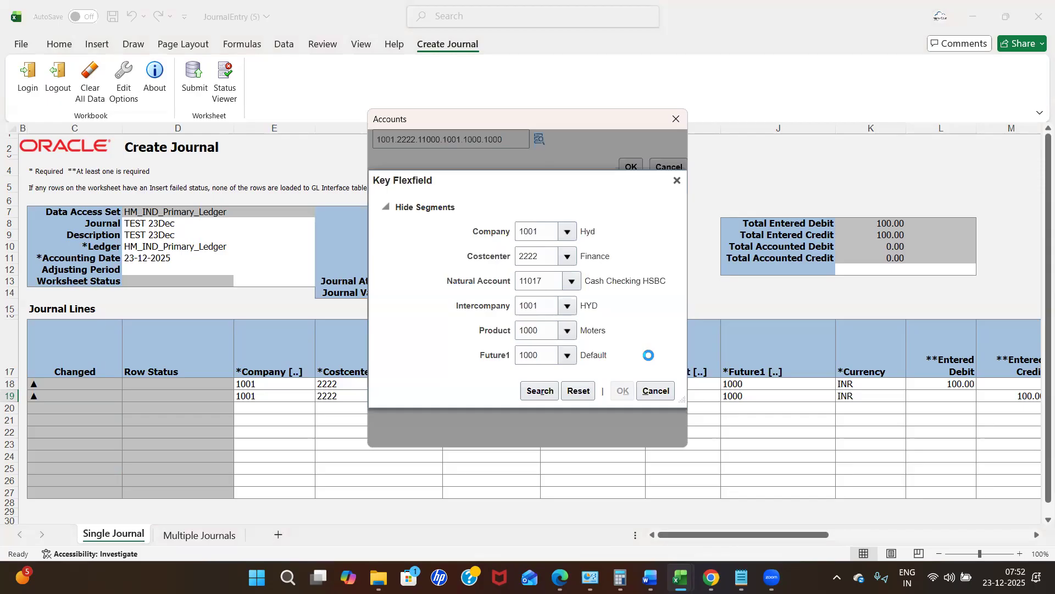
{"action": "left_click", "coordinate": [631, 167]}
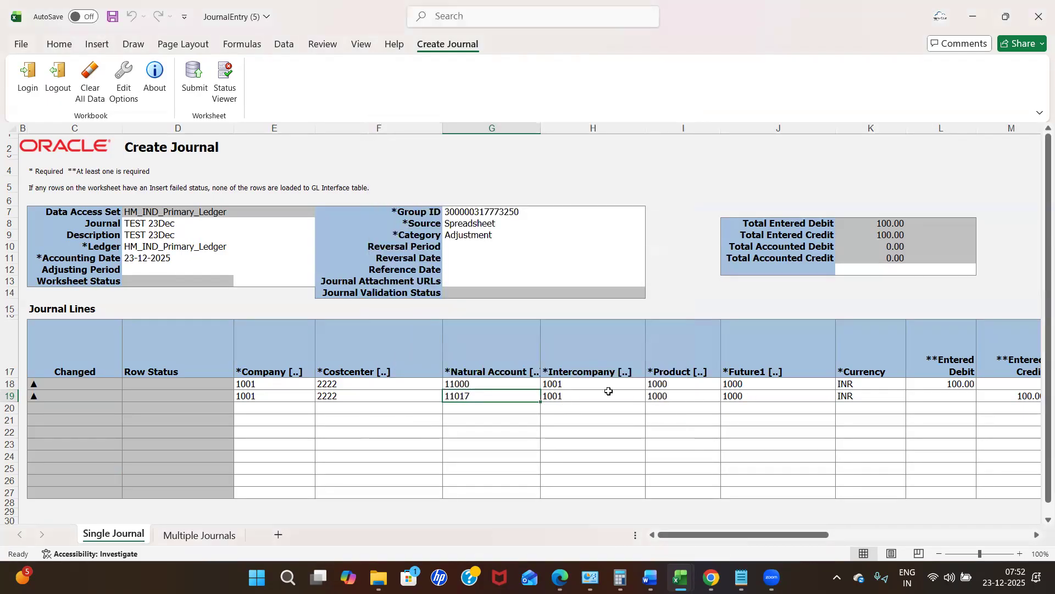
{"action": "key", "text": "Tab"}
{"action": "key", "text": "Tab"}
{"action": "key", "text": "Tab"}
{"action": "key", "text": "Tab"}
{"action": "key", "text": "Tab"}
{"action": "key", "text": "Tab"}
{"action": "key", "text": "Tab"}
{"action": "key", "text": "Tab"}
{"action": "key", "text": "Tab"}
{"action": "key", "text": "Tab"}
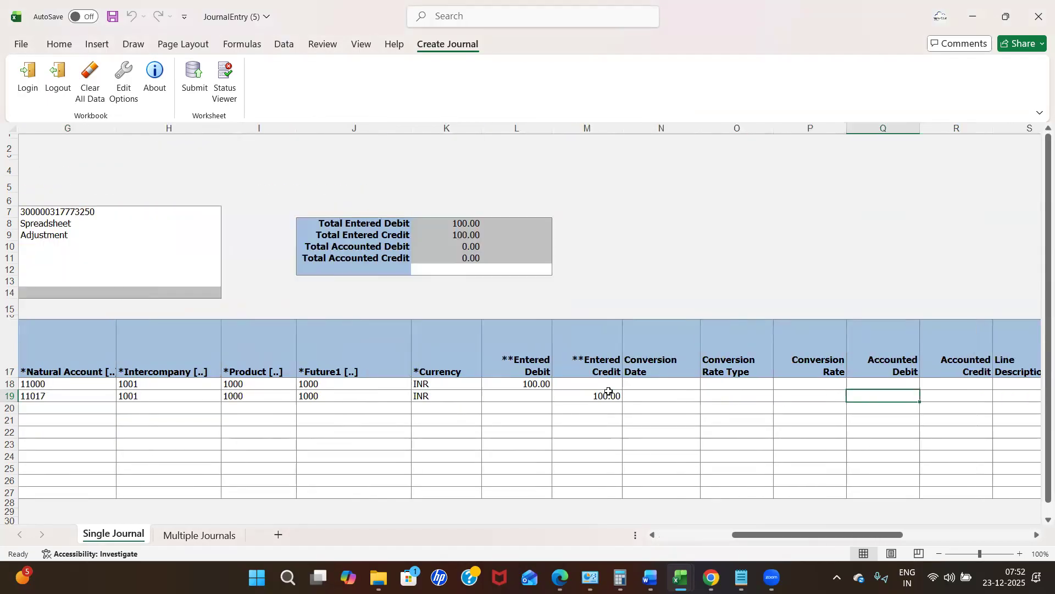
{"action": "key", "text": "Tab"}
{"action": "key", "text": "Tab"}
{"action": "key", "text": "Tab"}
{"action": "key", "text": "Tab"}
{"action": "key", "text": "Tab"}
{"action": "key", "text": "Tab"}
{"action": "key", "text": "Tab"}
{"action": "key", "text": "Tab"}
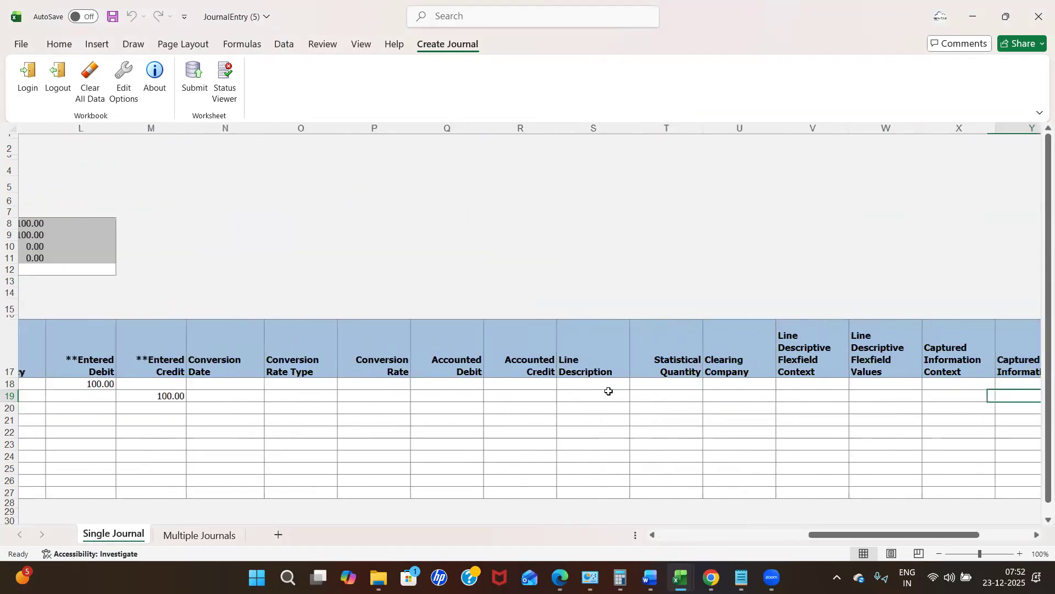
{"action": "key", "text": "Tab"}
{"action": "key", "text": "Tab"}
{"action": "key", "text": "Tab"}
{"action": "key", "text": "Tab"}
{"action": "key", "text": "Tab"}
{"action": "key", "text": "shift+Tab"}
{"action": "key", "text": "shift+Tab"}
{"action": "key", "text": "shift+Tab"}
{"action": "key", "text": "shift+Tab"}
{"action": "key", "text": "shift+Tab"}
{"action": "key", "text": "shift+Tab"}
{"action": "key", "text": "shift+Tab"}
{"action": "key", "text": "shift+Tab"}
{"action": "key", "text": "shift+Tab"}
{"action": "key", "text": "shift+Tab"}
{"action": "key", "text": "shift+Tab"}
{"action": "key", "text": "shift+Tab"}
{"action": "key", "text": "shift+Tab"}
{"action": "key", "text": "shift+Tab"}
{"action": "key", "text": "shift+Tab"}
{"action": "key", "text": "shift+Tab"}
{"action": "key", "text": "shift+Tab"}
{"action": "key", "text": "shift+Tab"}
{"action": "key", "text": "shift+Tab"}
{"action": "key", "text": "shift+Tab"}
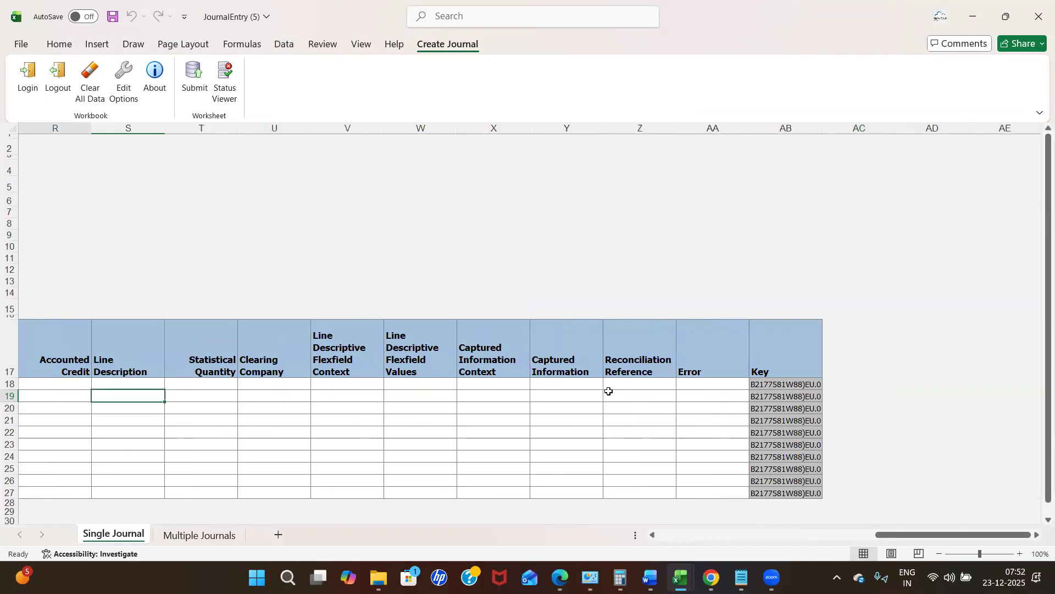
{"action": "key", "text": "shift+Tab"}
{"action": "key", "text": "shift+Tab"}
{"action": "key", "text": "shift+Tab"}
{"action": "key", "text": "shift+Tab"}
{"action": "key", "text": "shift+Tab"}
{"action": "key", "text": "shift+Tab"}
{"action": "key", "text": "shift+Tab"}
{"action": "key", "text": "shift+Tab"}
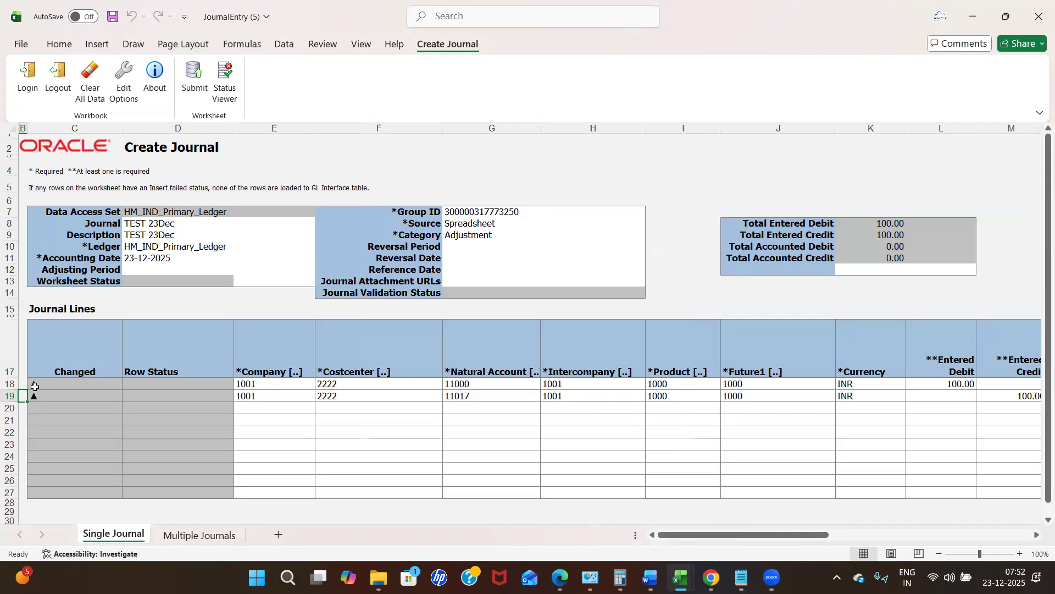
{"action": "left_click", "coordinate": [325, 448]}
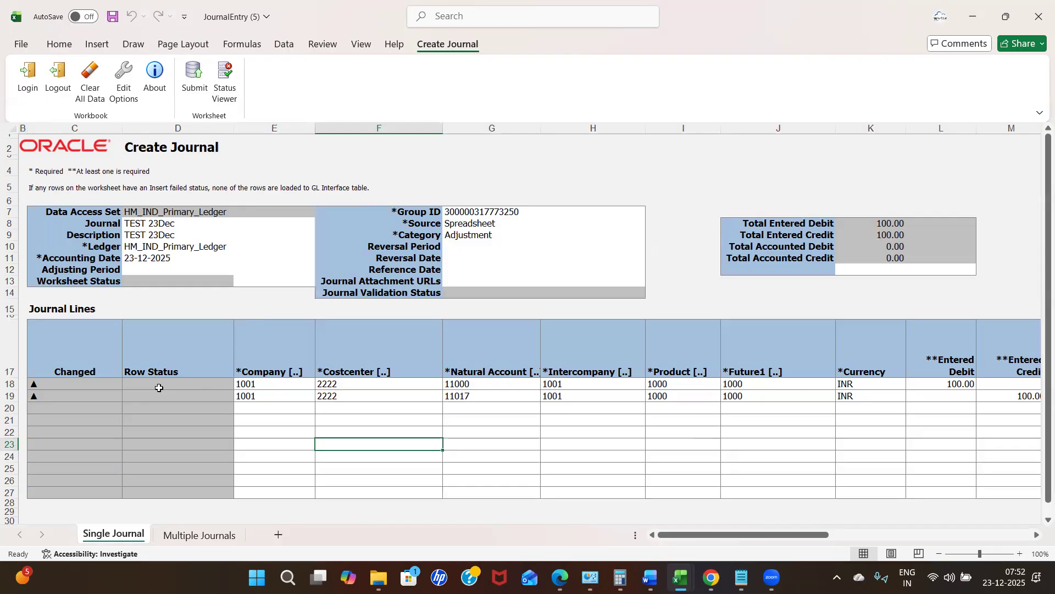
Launch Submit from the Create Journal ribbon to get Submission Options with Journal Import and Posting.
{"action": "left_click", "coordinate": [395, 399]}
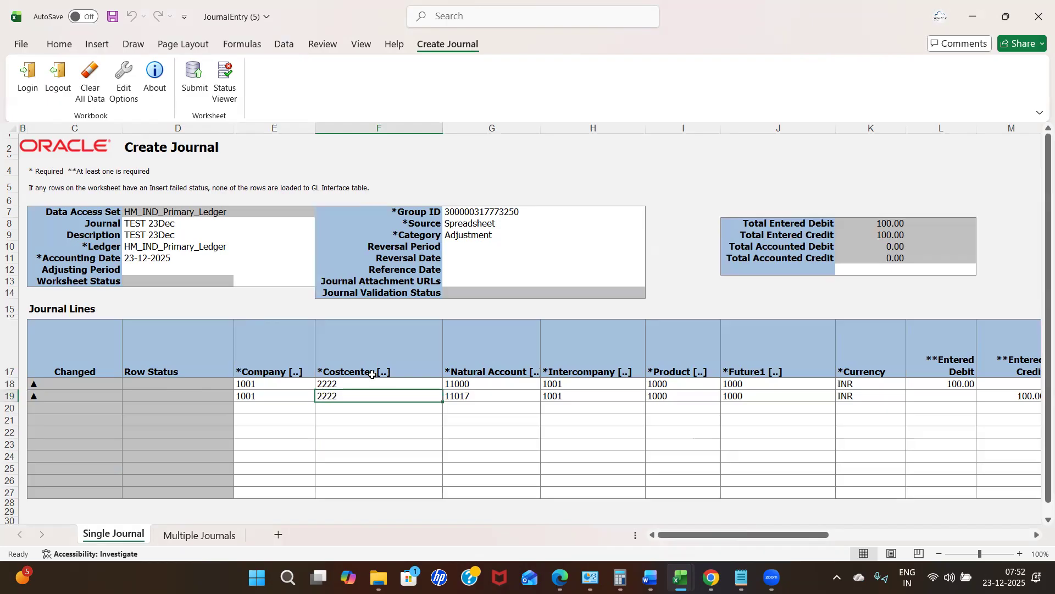
{"action": "left_click", "coordinate": [196, 82]}
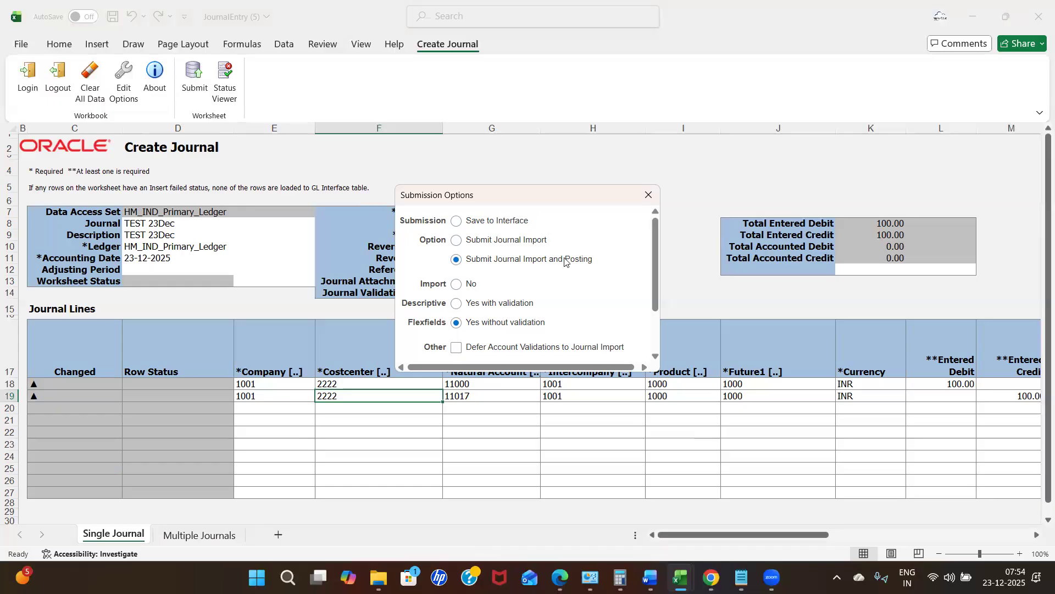
Disable e-mail notification for journal import failures and submit the journal for import and posting.
{"action": "left_click", "coordinate": [656, 356]}
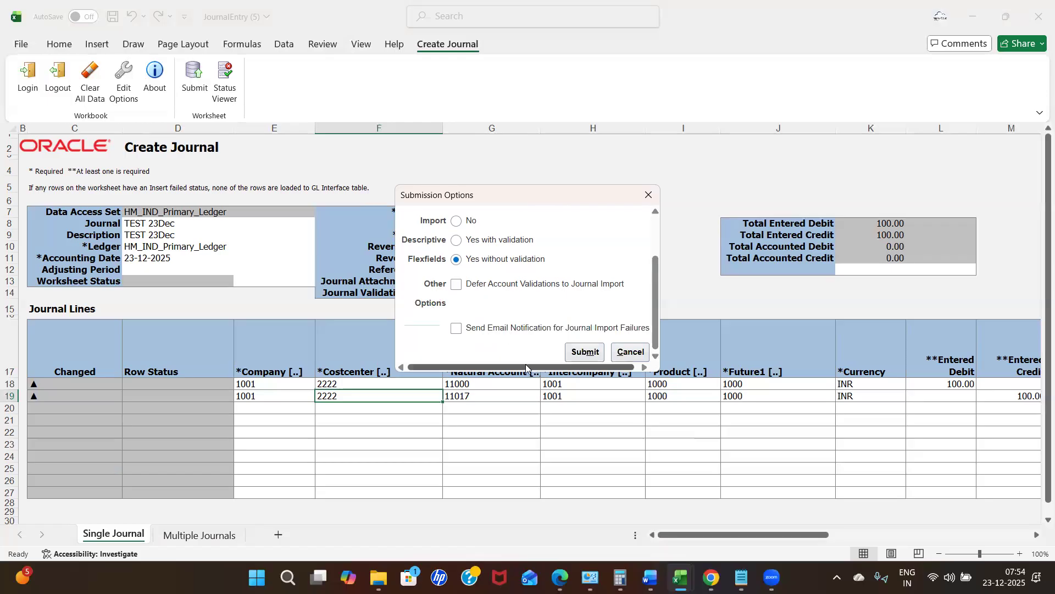
{"action": "left_click", "coordinate": [456, 328]}
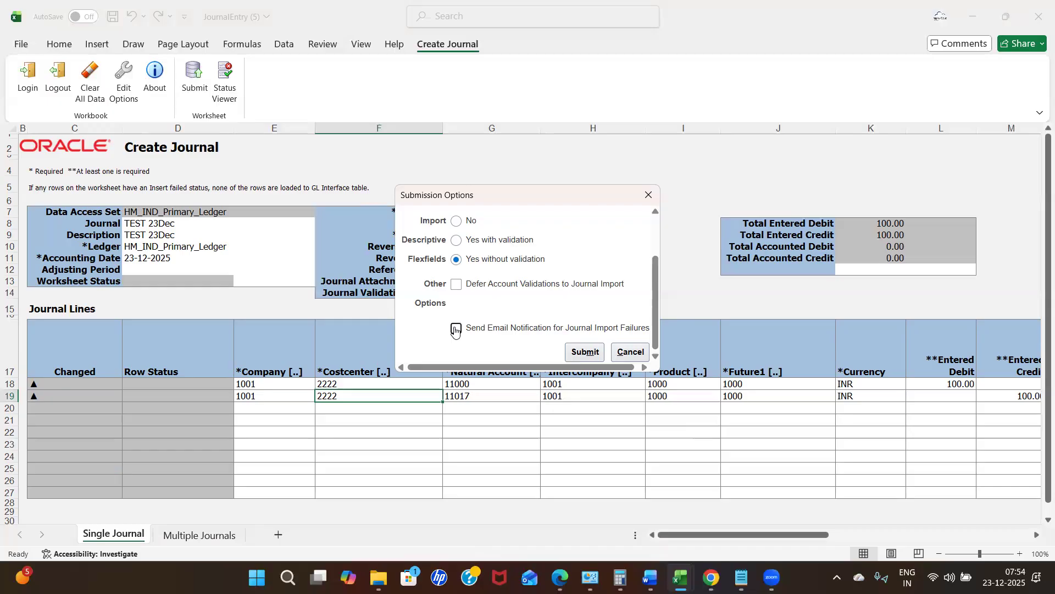
{"action": "left_click", "coordinate": [585, 358]}
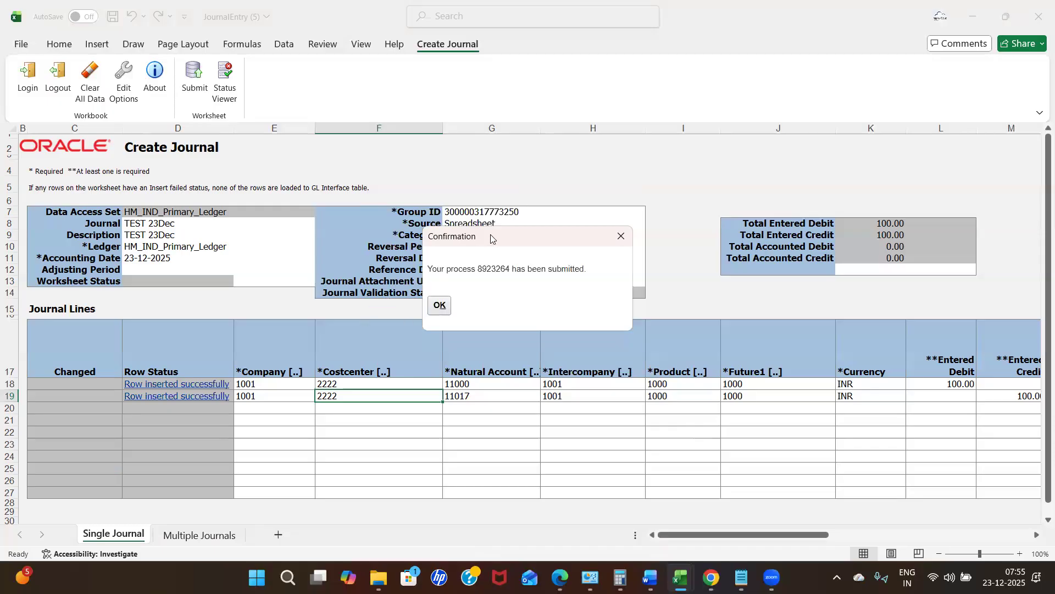
Move the confirmation dialog aside and select journal-import process number 8923264.
{"action": "left_click_drag", "start_coordinate": [492, 234], "coordinate": [597, 148]}
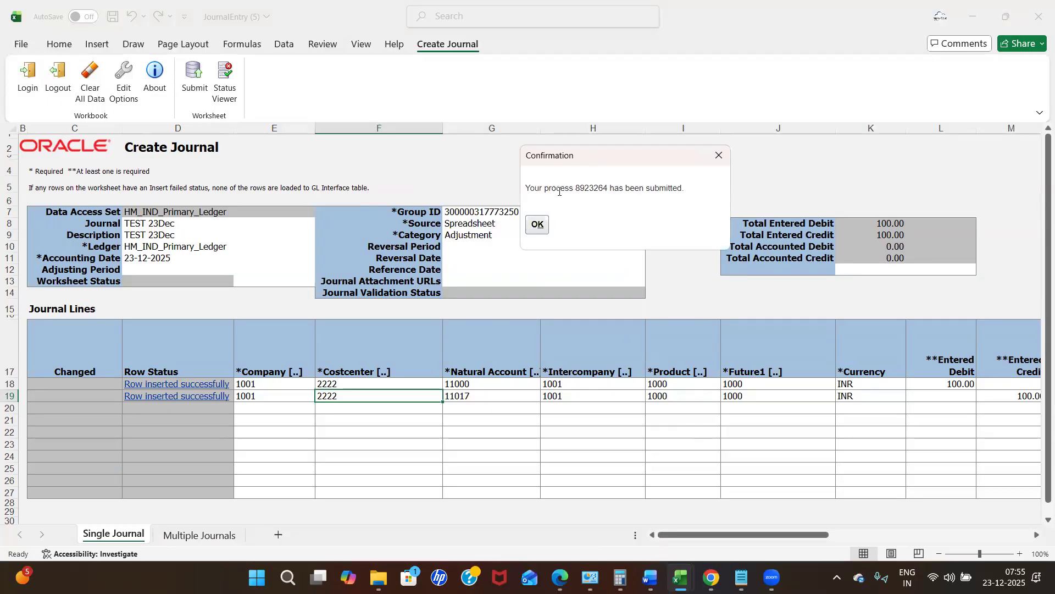
{"action": "double_click", "coordinate": [587, 187]}
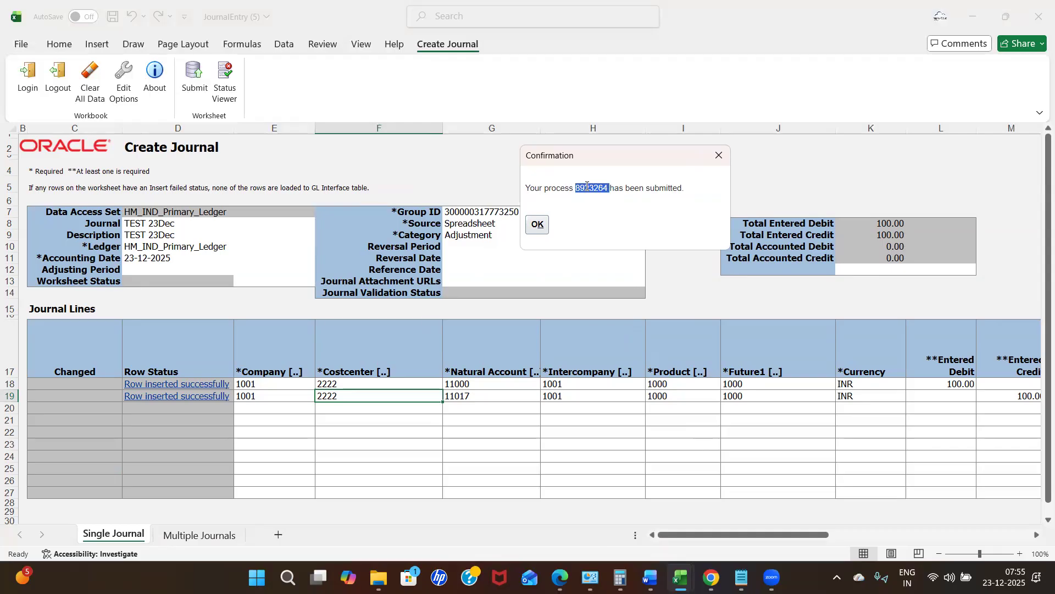